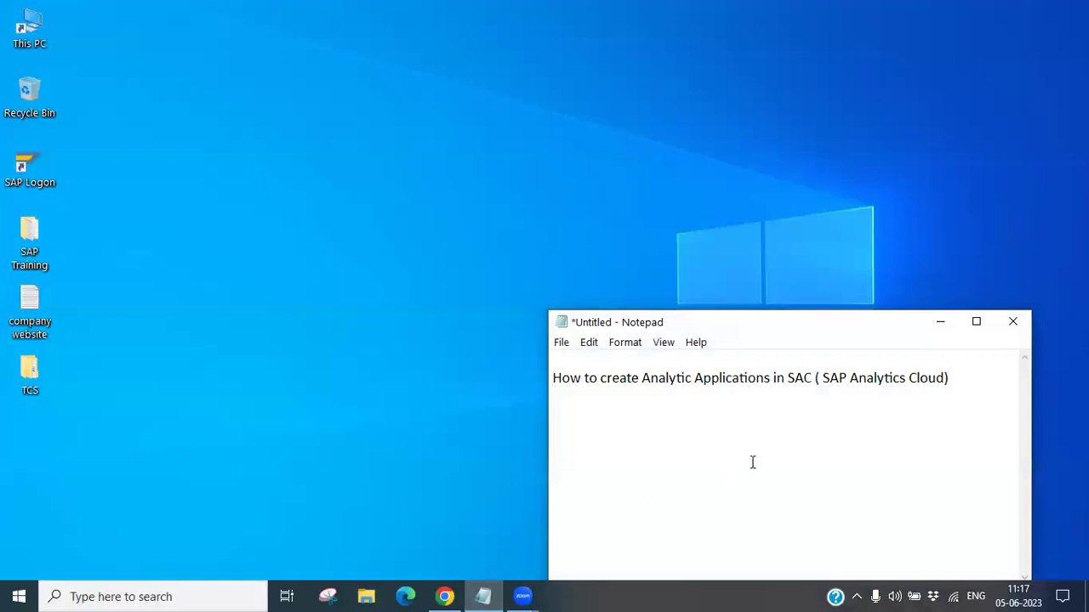
# Minimize the Notepad note and switch to Chrome, showing the SAP Analytics Cloud home page in a maximized window.
pyautogui.moveTo(798, 322); pyautogui.dragTo(606, 149)
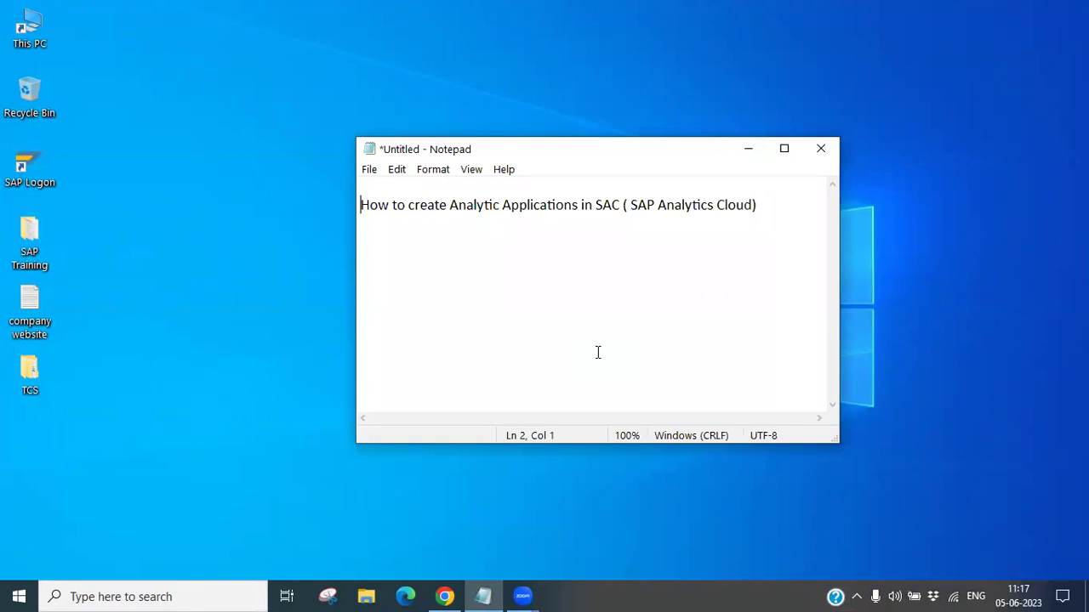
pyautogui.click(748, 150)
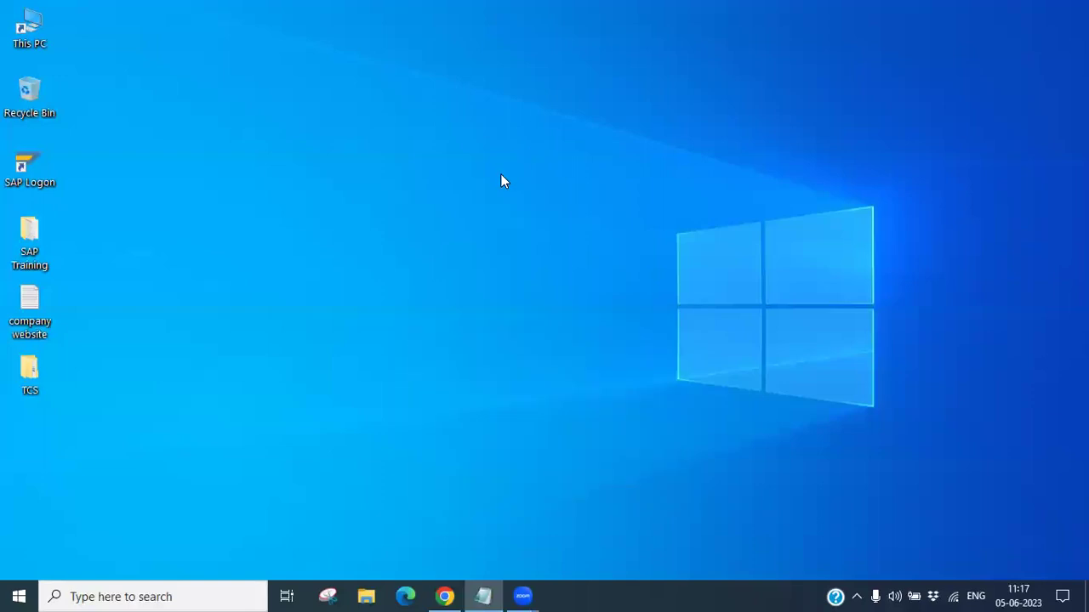
pyautogui.click(445, 596)
pyautogui.click(445, 595)
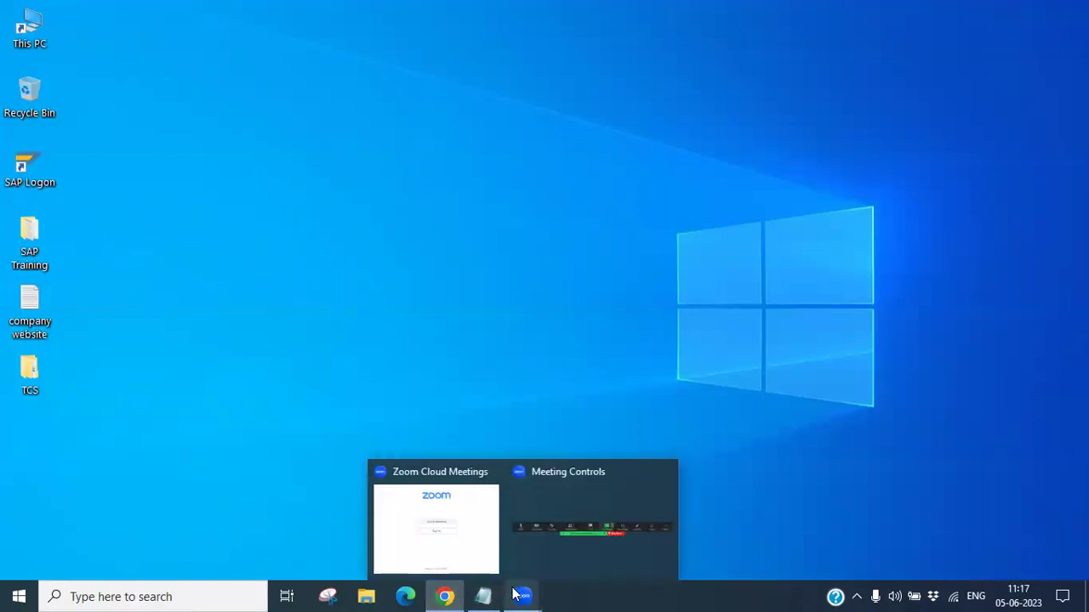
pyautogui.click(444, 596)
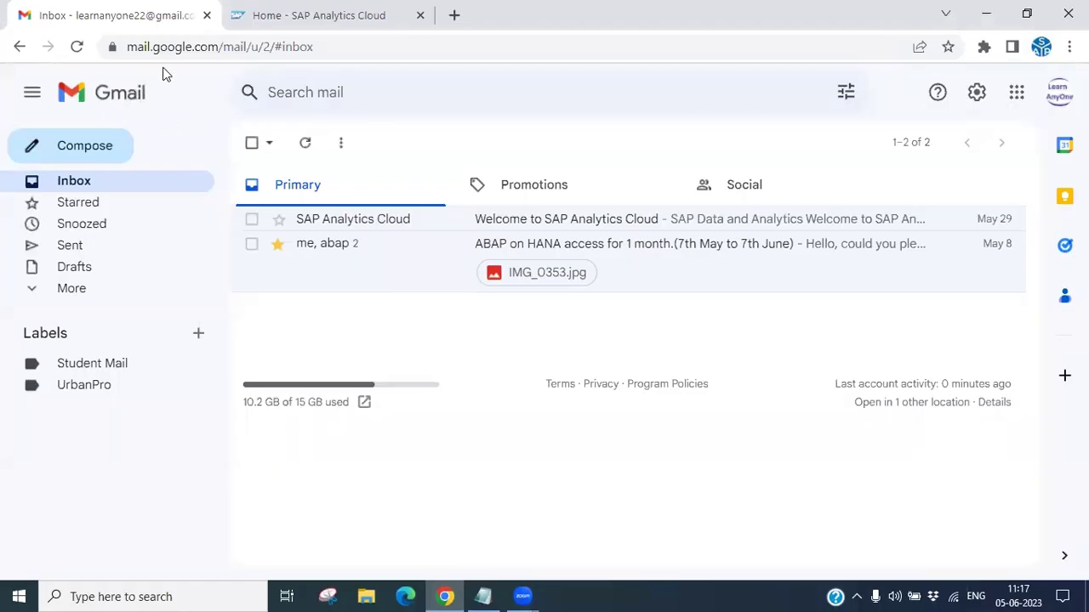
pyautogui.doubleClick(908, 12)
pyautogui.click(328, 163)
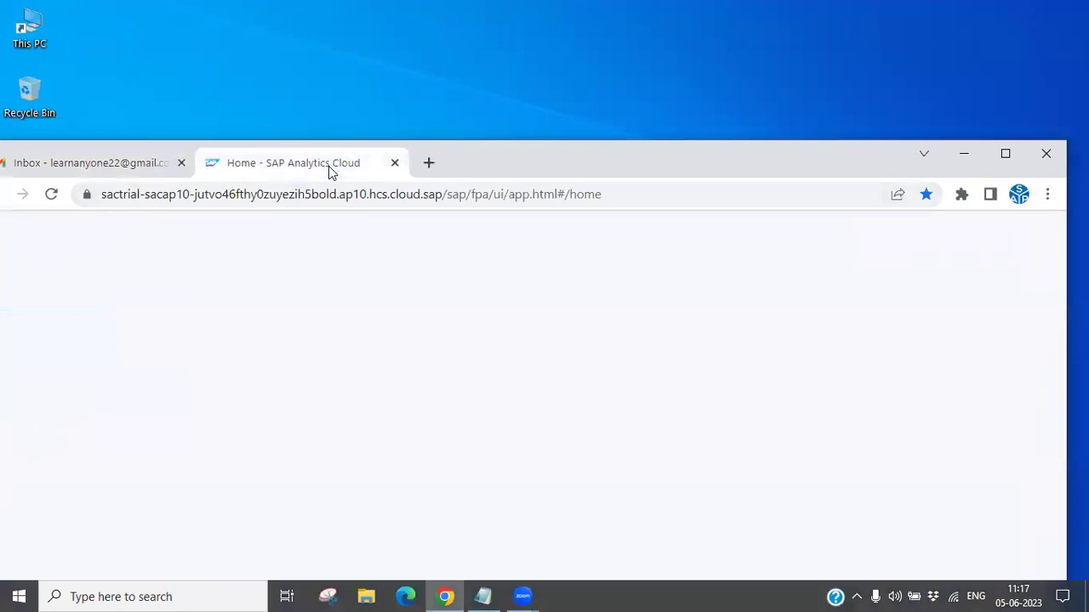
pyautogui.click(1004, 153)
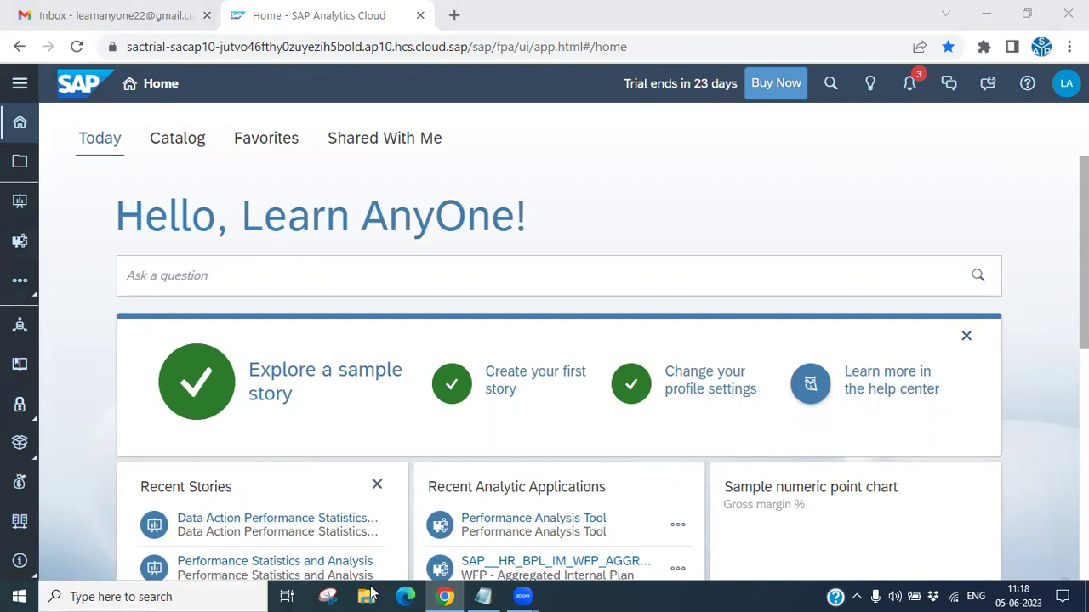
pyautogui.click(481, 596)
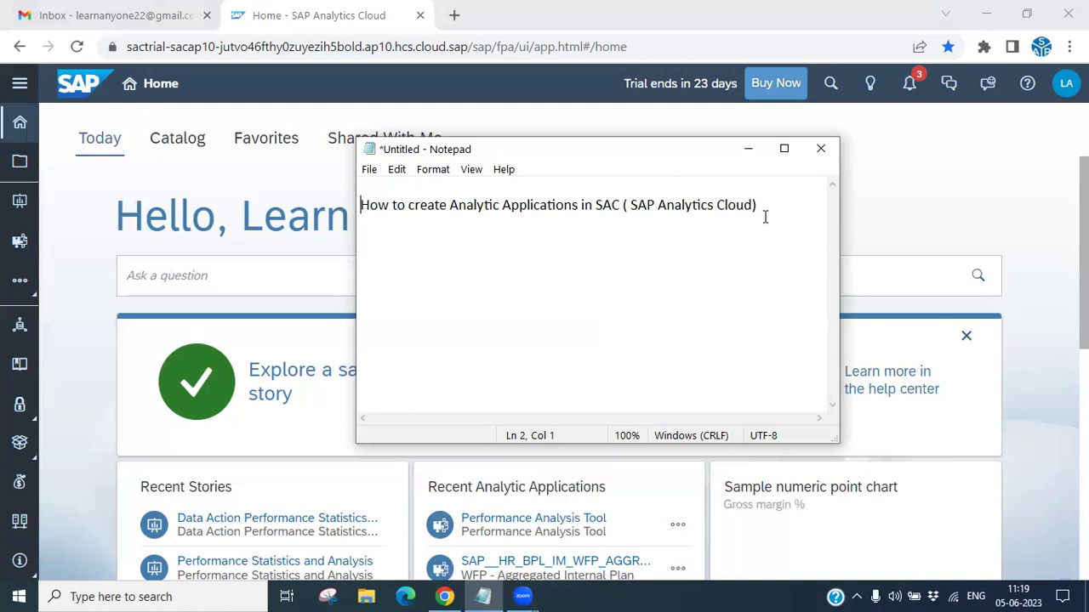
pyautogui.click(746, 153)
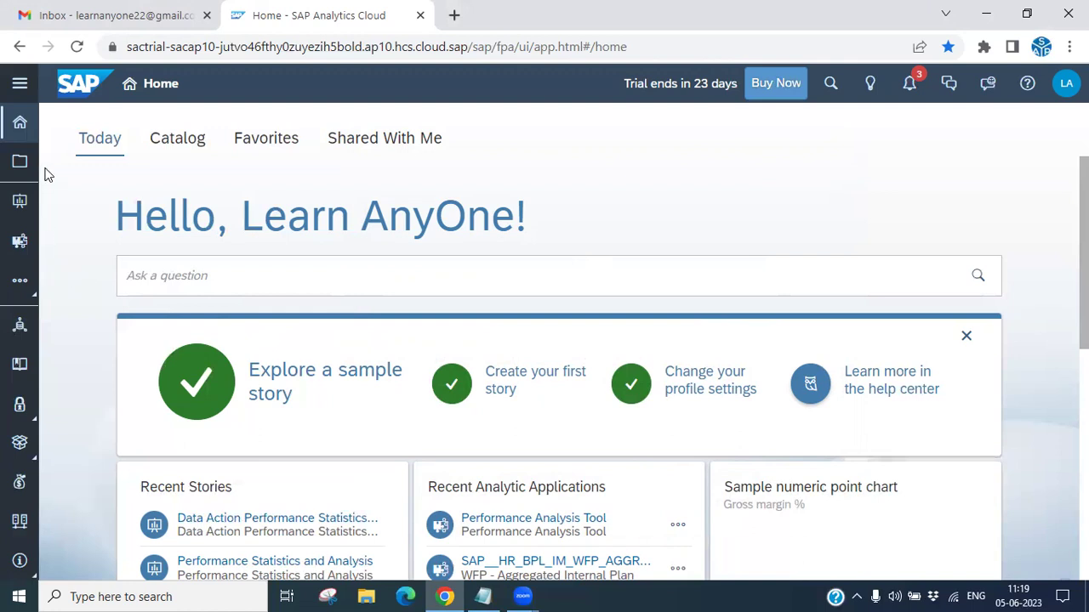
# Expand the main navigation and open the Analytic Applications start page.
pyautogui.click(20, 85)
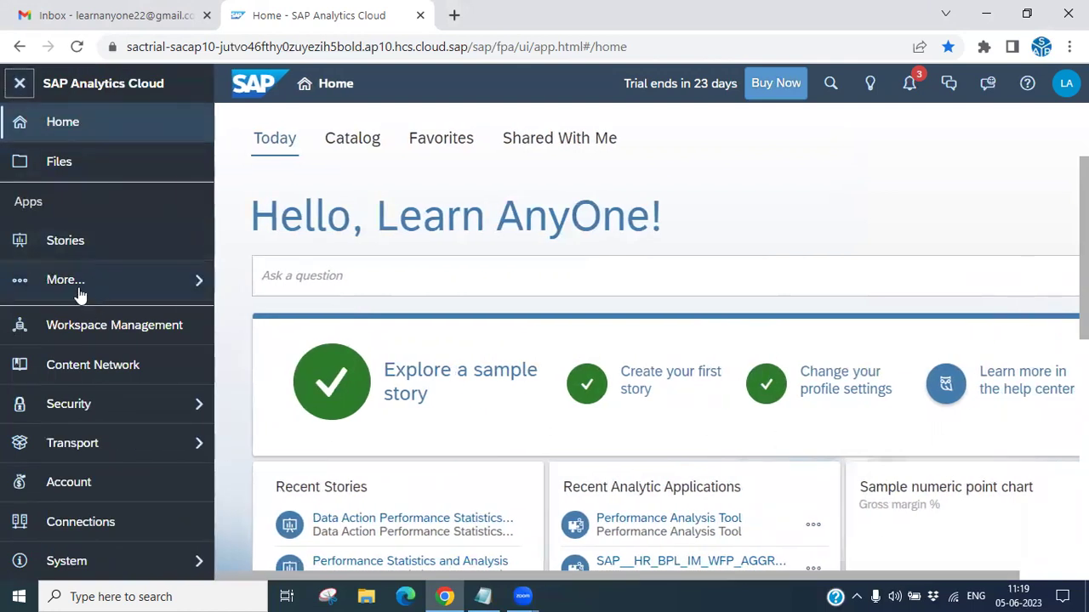
pyautogui.click(13, 286)
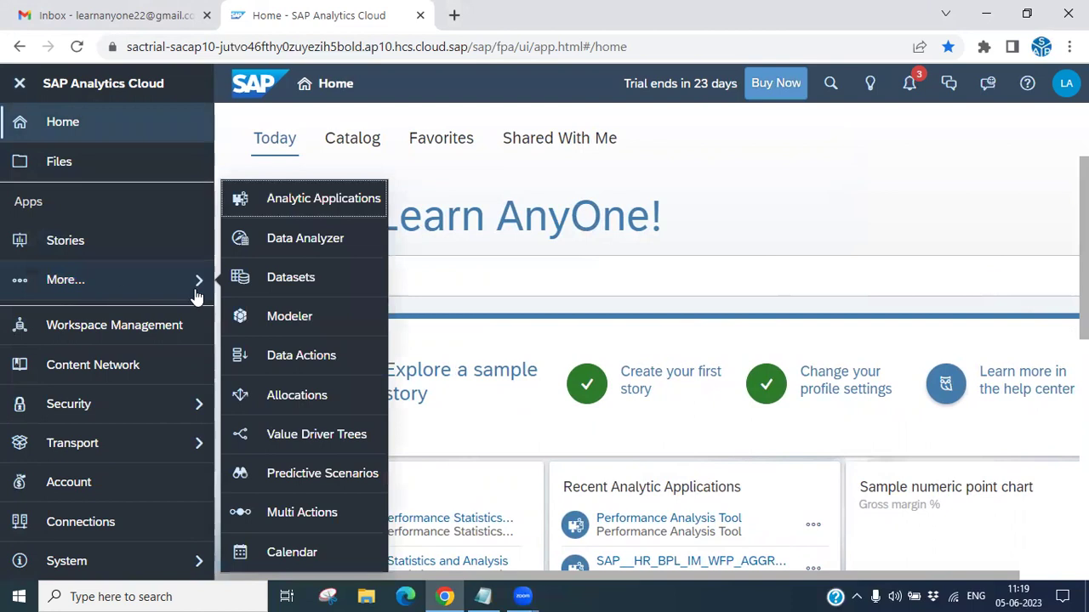
pyautogui.click(341, 204)
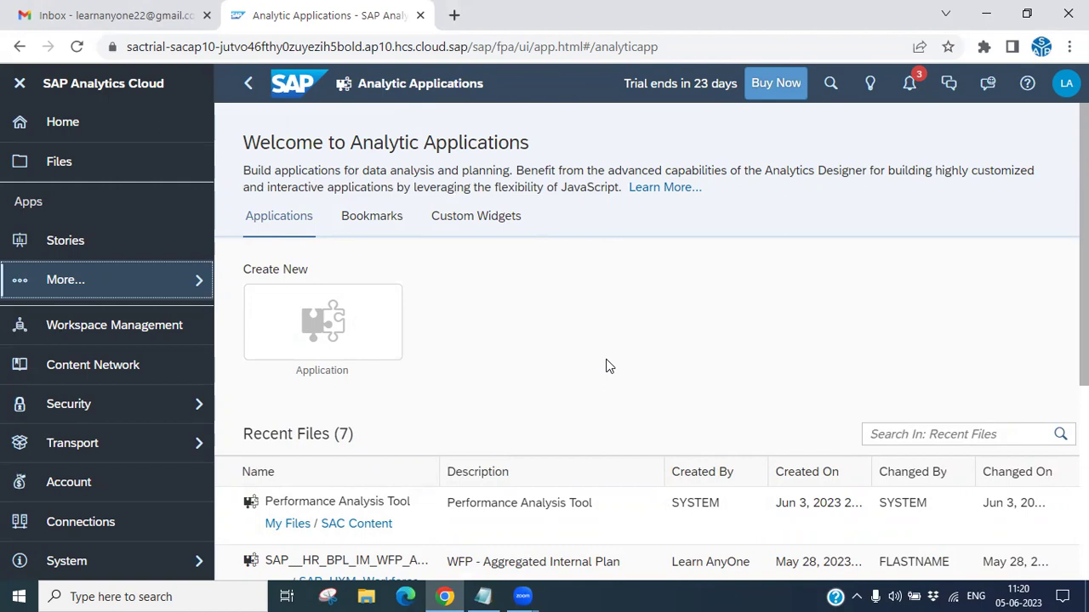
# Look over the Analytic Applications introduction, Bookmarks and Custom Widgets, and return to the Applications overview.
pyautogui.moveTo(557, 188); pyautogui.dragTo(625, 188)
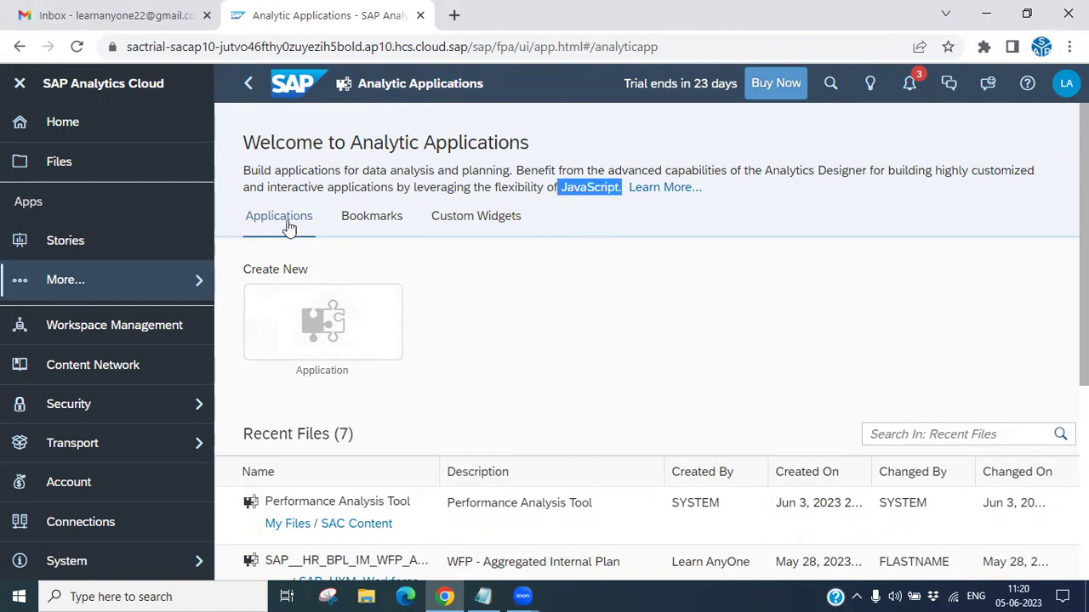
pyautogui.click(377, 223)
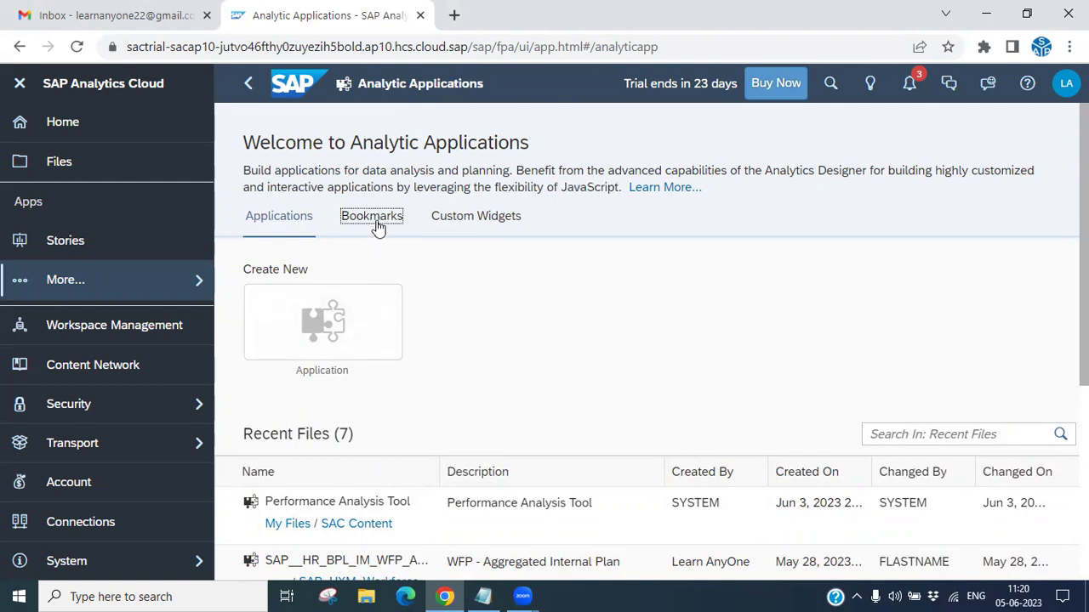
pyautogui.click(484, 228)
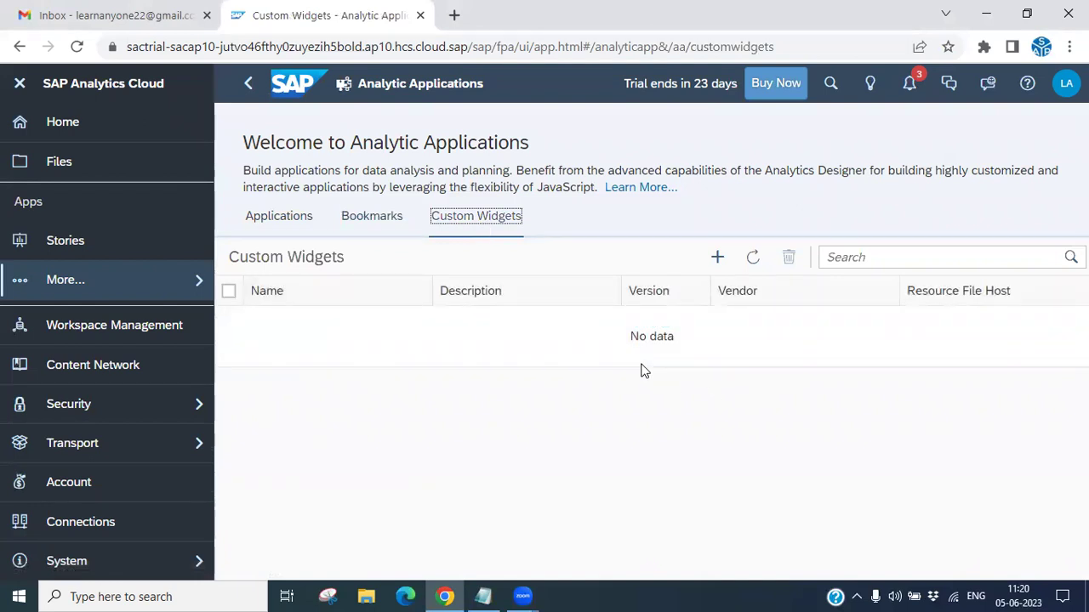
pyautogui.click(268, 224)
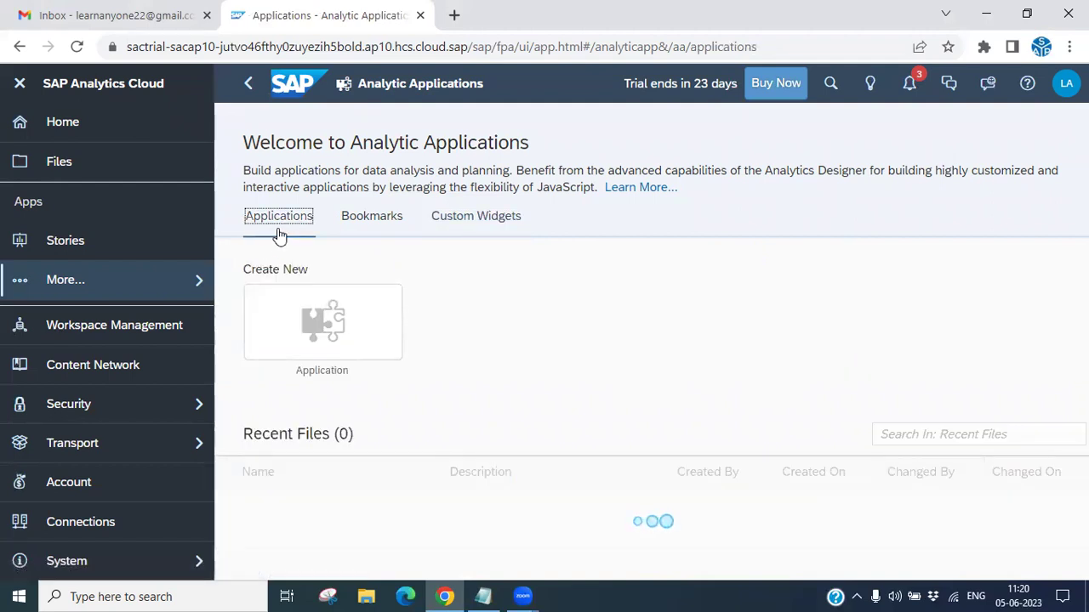
# Create a new analytic application with the Classic Design Experience and collapse the main navigation.
pyautogui.click(319, 340)
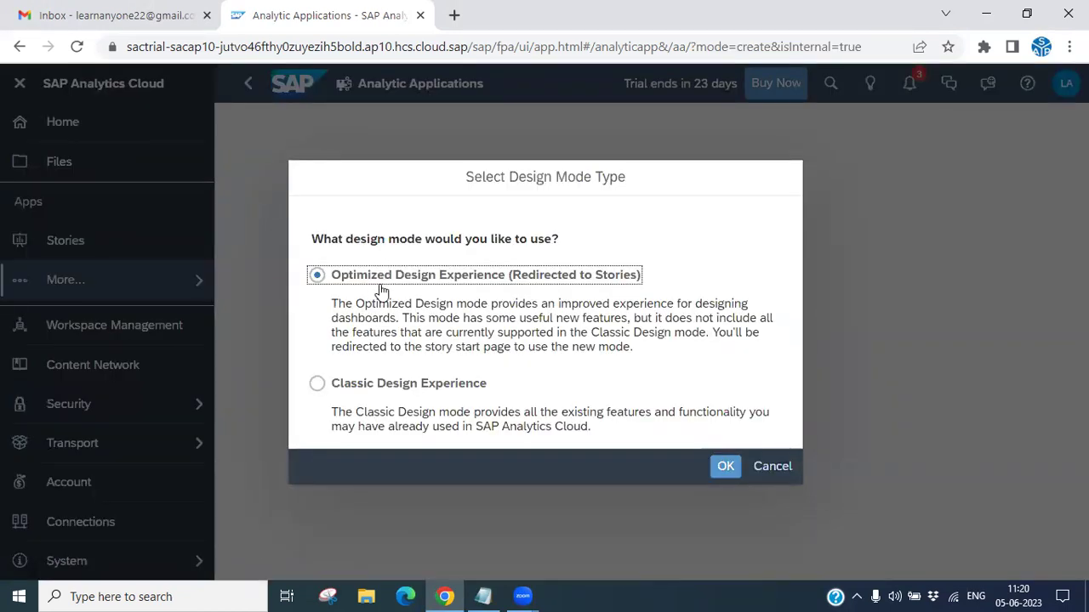
pyautogui.click(321, 388)
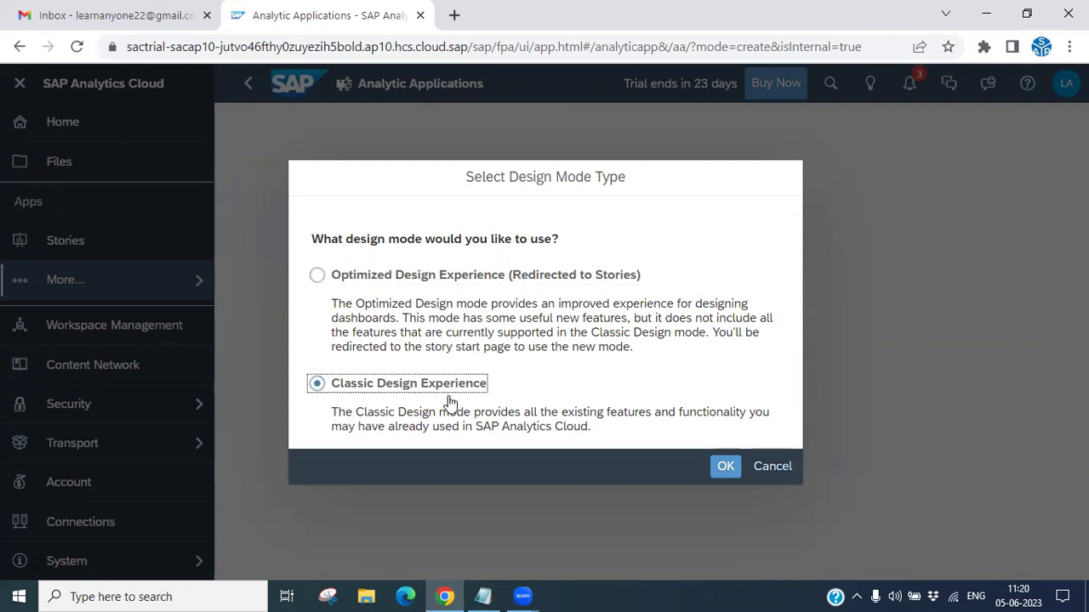
pyautogui.click(727, 476)
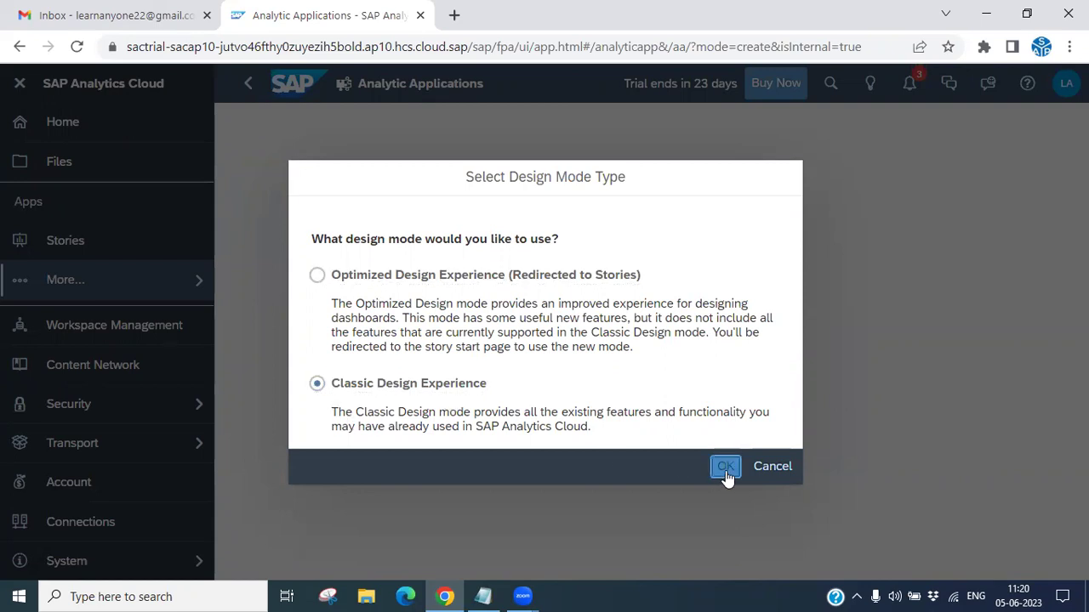
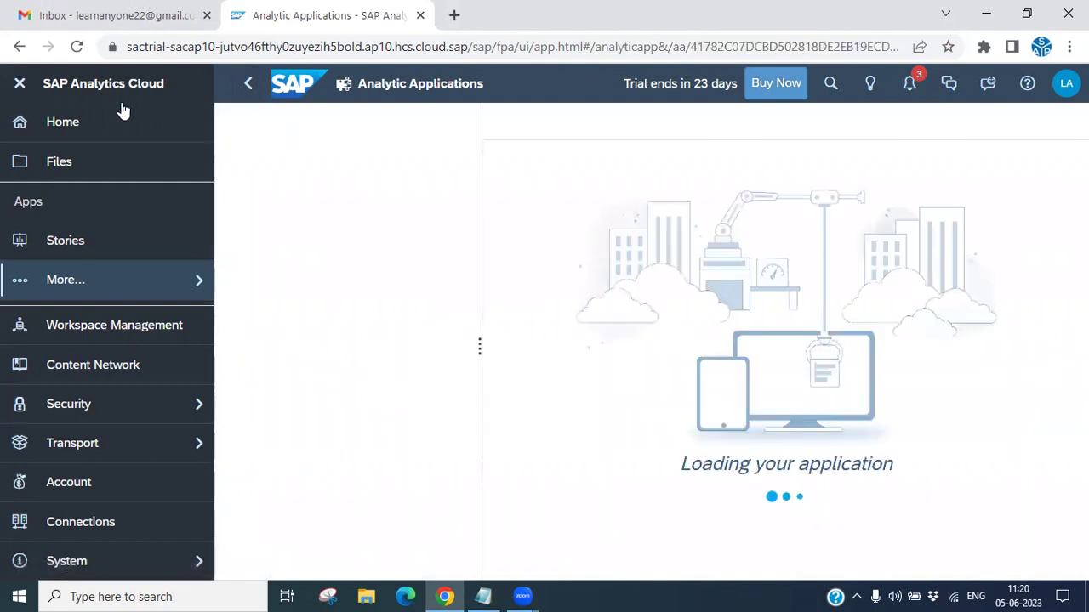
pyautogui.click(19, 82)
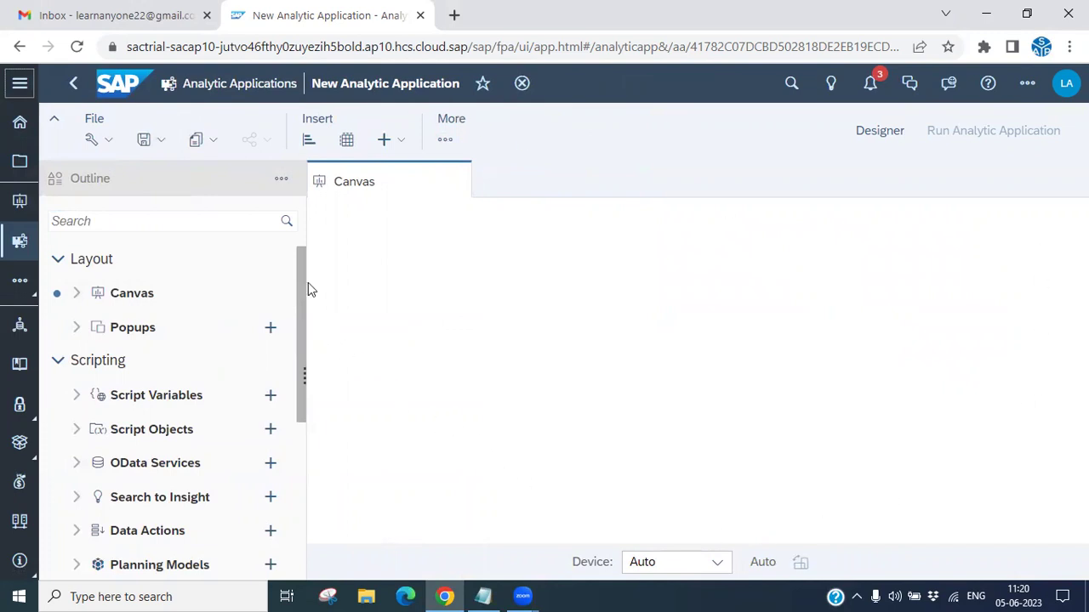
# Look through the Layout and Scripting sections of the outline and narrow the outline area to widen the canvas.
pyautogui.moveTo(301, 270); pyautogui.dragTo(295, 241)
pyautogui.moveTo(302, 325); pyautogui.dragTo(297, 347)
pyautogui.scroll(-2, 296, 346)
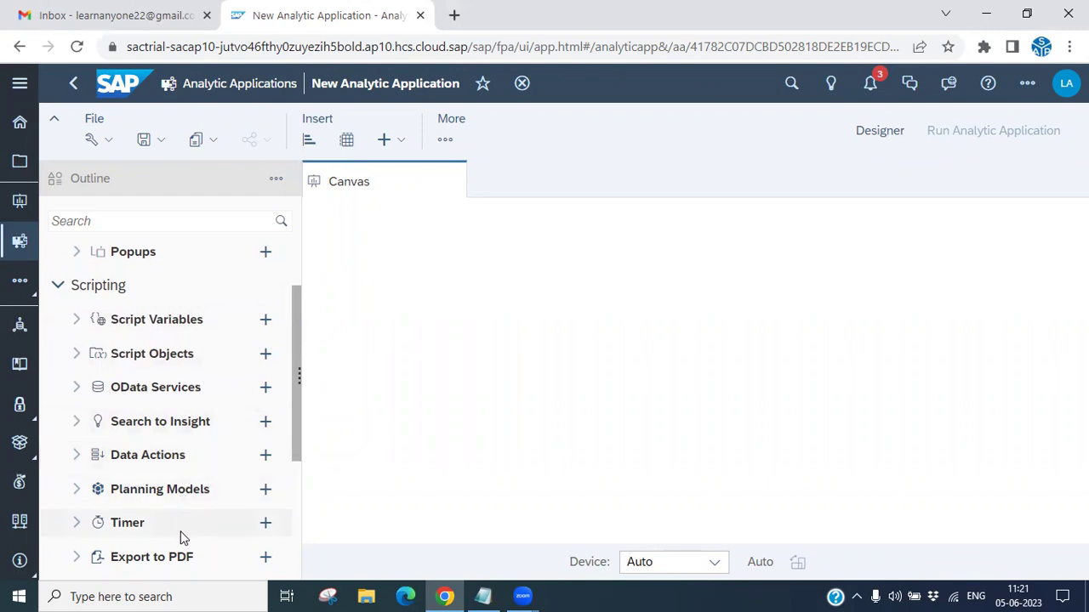
pyautogui.moveTo(296, 436); pyautogui.dragTo(290, 377)
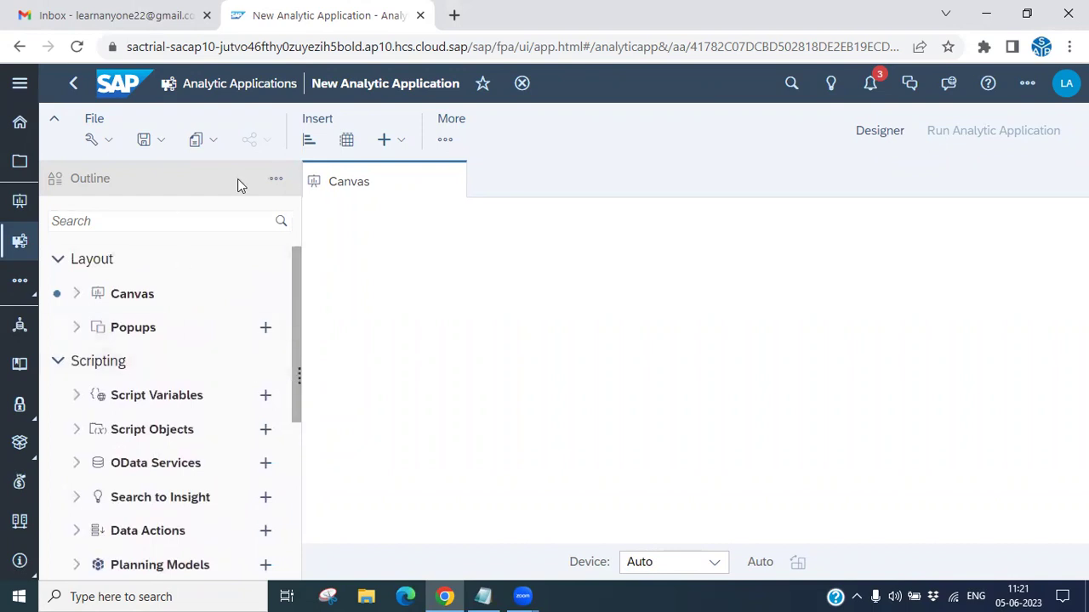
pyautogui.moveTo(299, 328); pyautogui.dragTo(278, 315)
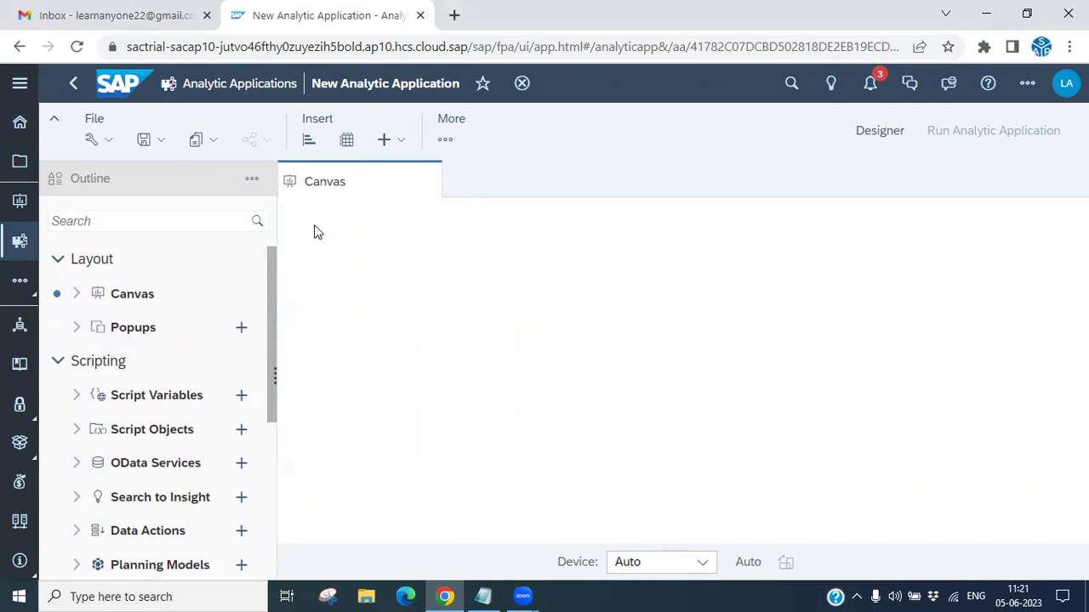
# Insert a chart based on the Planned_Events_Sample model from the Samples folder and make it slightly smaller on the canvas.
pyautogui.click(308, 140)
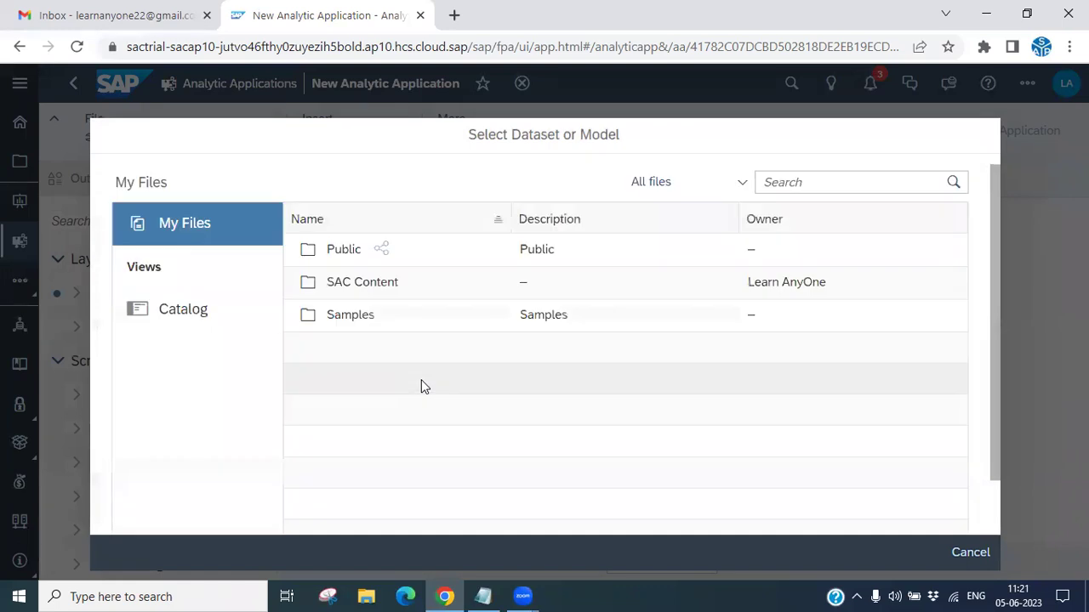
pyautogui.click(351, 320)
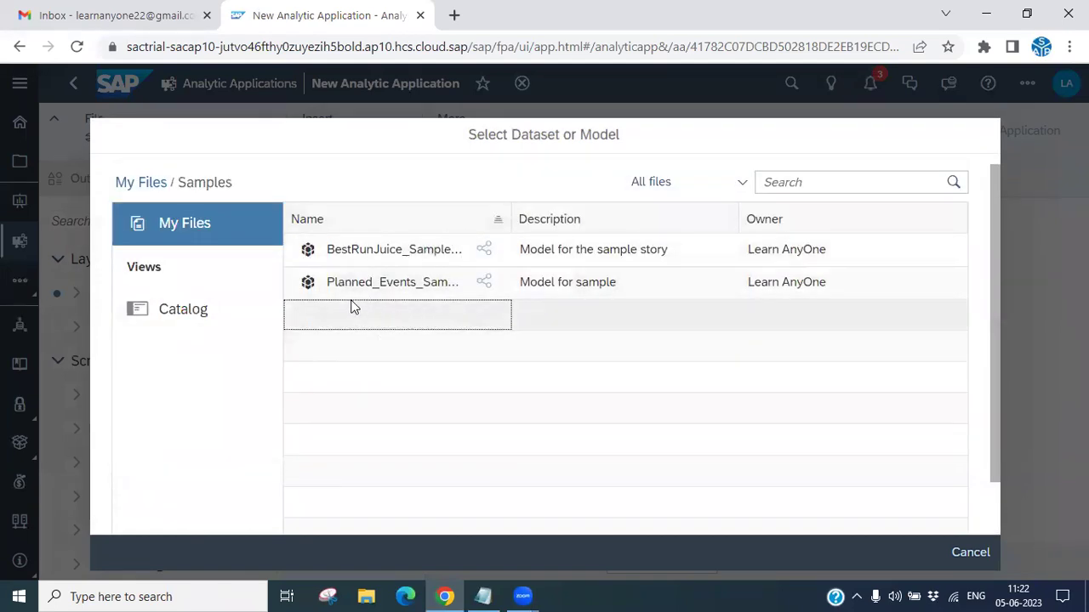
pyautogui.doubleClick(416, 292)
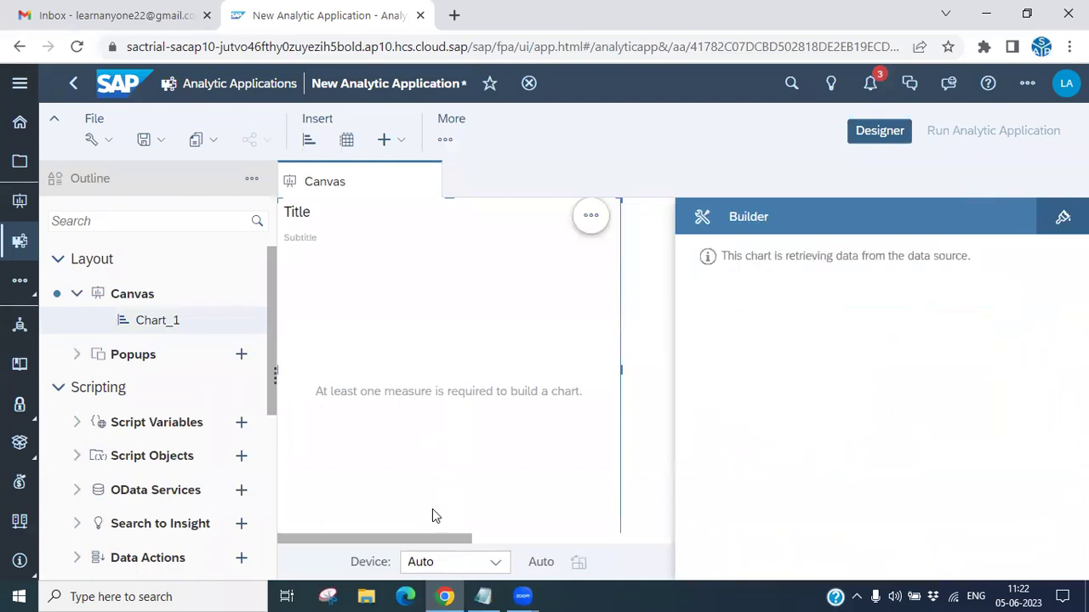
pyautogui.moveTo(427, 545)
pyautogui.mouseDown()
pyautogui.moveTo(500, 551)
pyautogui.moveTo(408, 541)
pyautogui.mouseUp()
pyautogui.moveTo(622, 199); pyautogui.dragTo(563, 226)
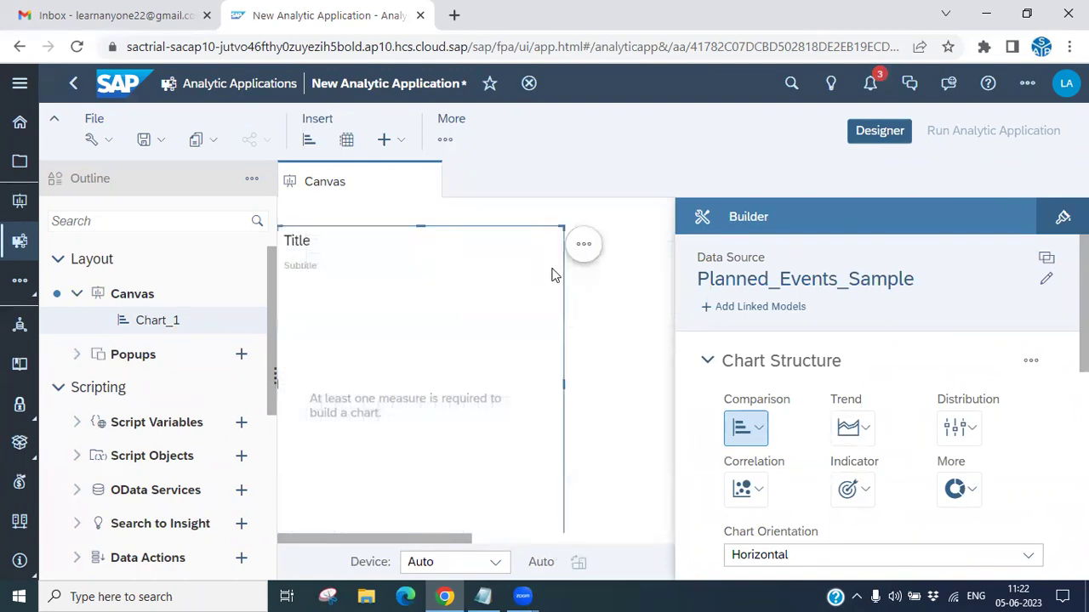
# Examine the chart's type, measure, dimension, color, filter and property options, as well as the widgets available for insertion.
pyautogui.scroll(-2, 882, 406)
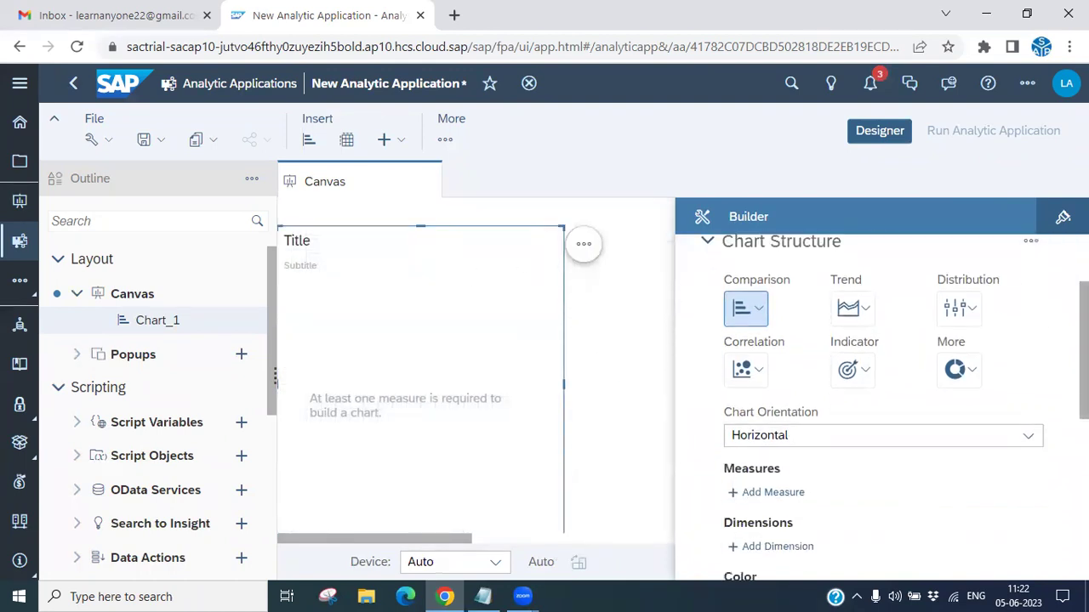
pyautogui.click(748, 309)
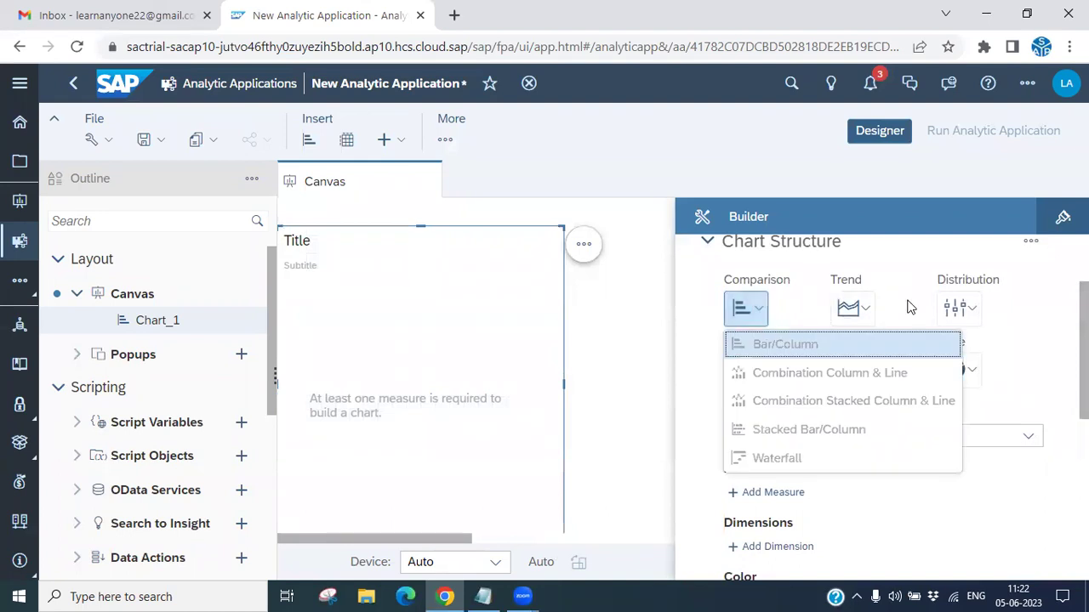
pyautogui.scroll(-3, 882, 407)
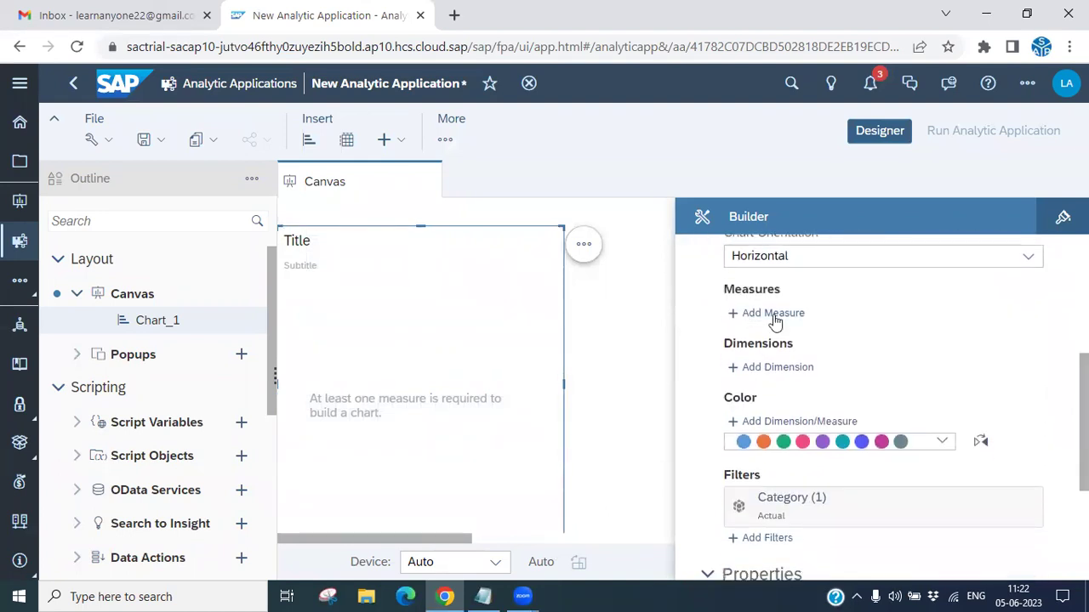
pyautogui.scroll(-3, 823, 377)
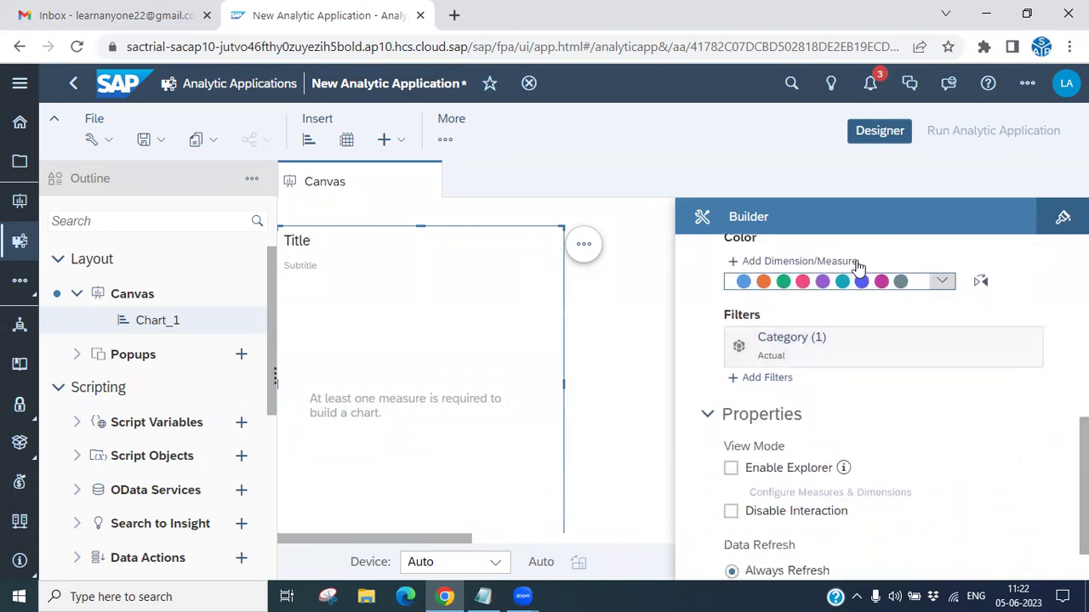
pyautogui.scroll(5, 882, 407)
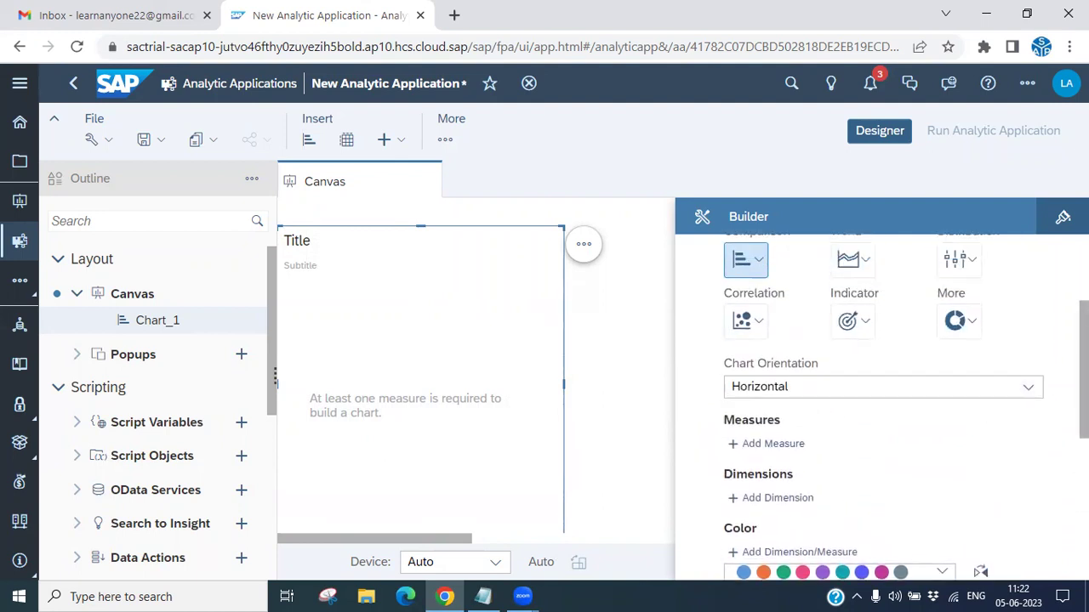
pyautogui.scroll(3, 882, 406)
pyautogui.moveTo(438, 538); pyautogui.dragTo(365, 540)
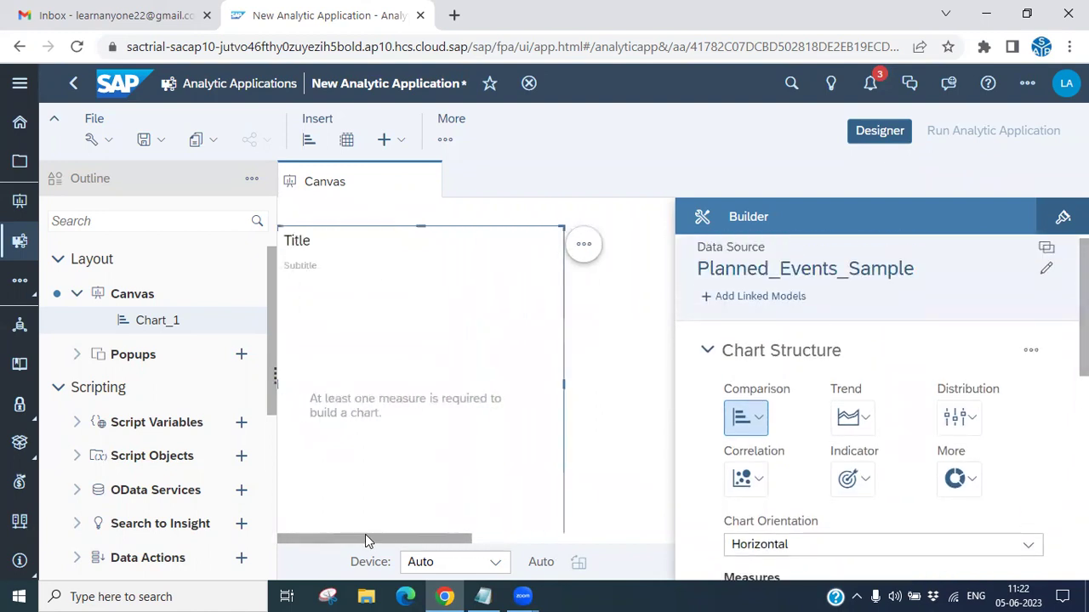
pyautogui.click(391, 148)
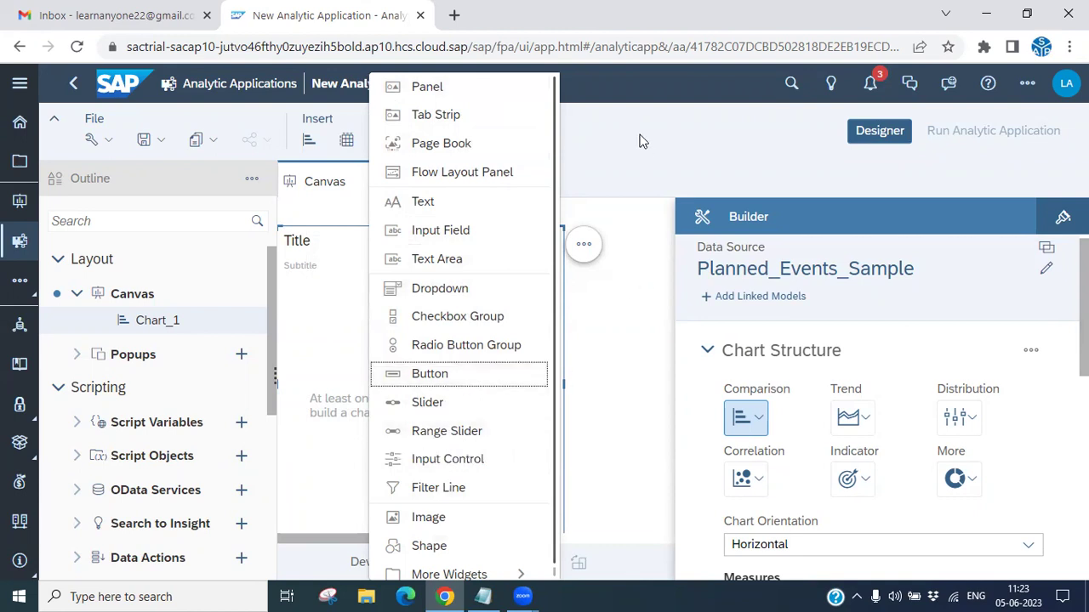
pyautogui.click(529, 181)
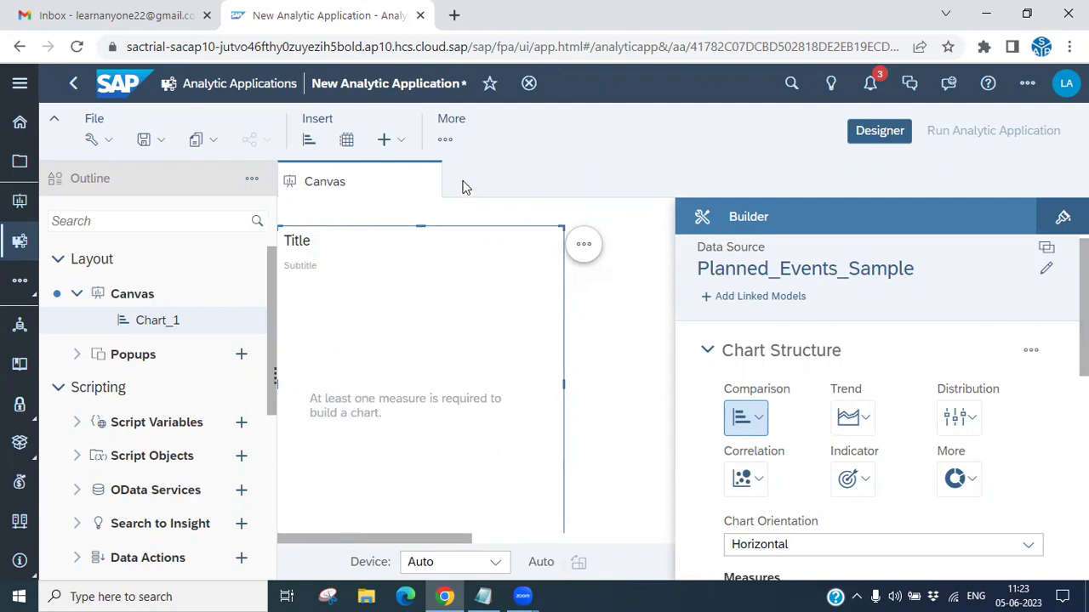
# Look through the additional views, tools, data and display options, including Performance Optimization and Refresh.
pyautogui.click(446, 141)
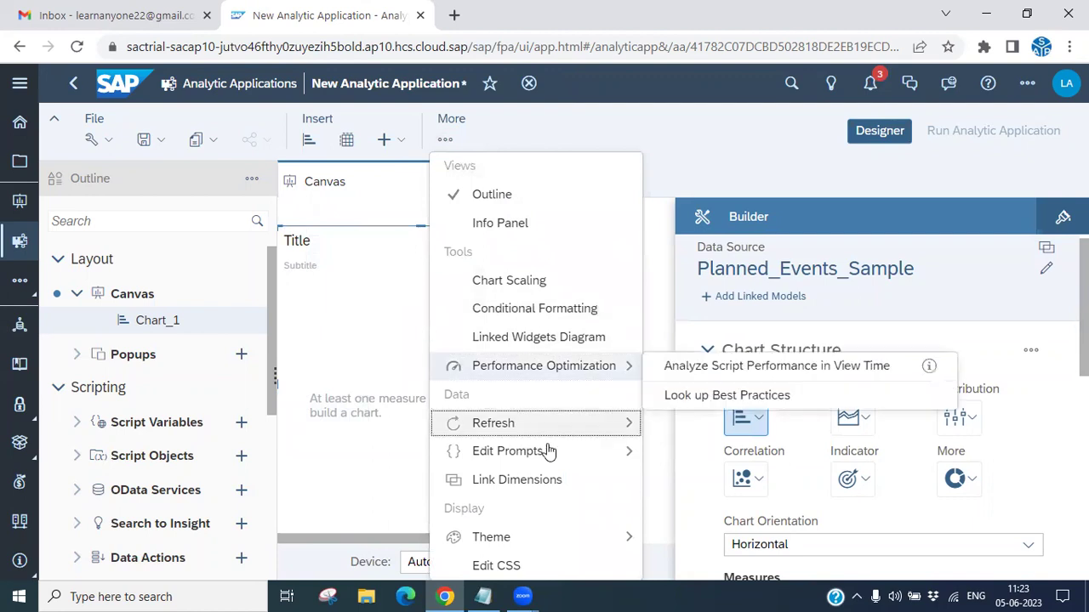
pyautogui.moveTo(526, 462)
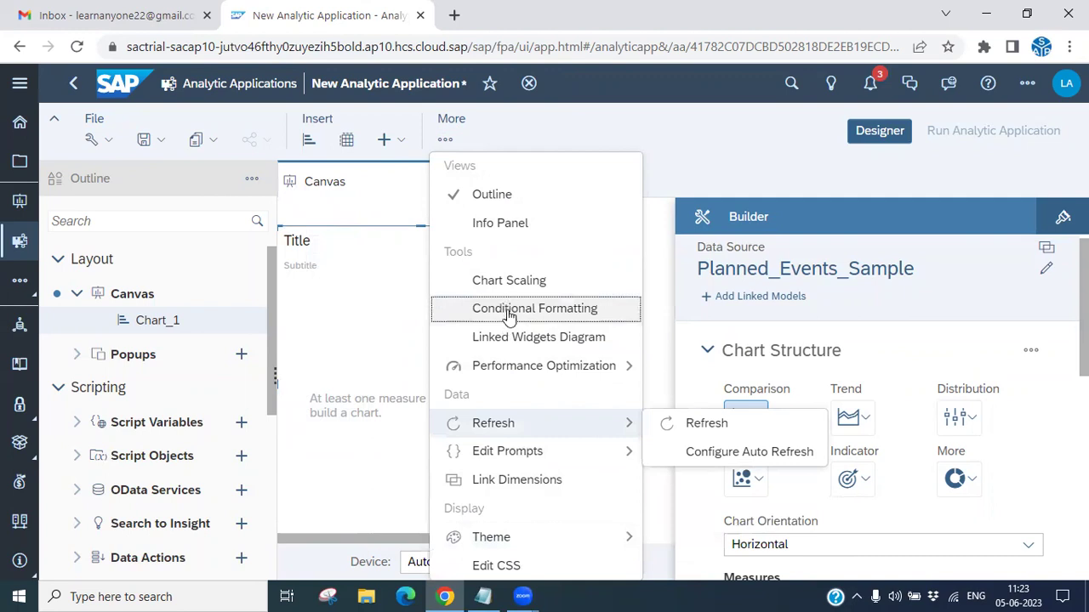
pyautogui.click(549, 118)
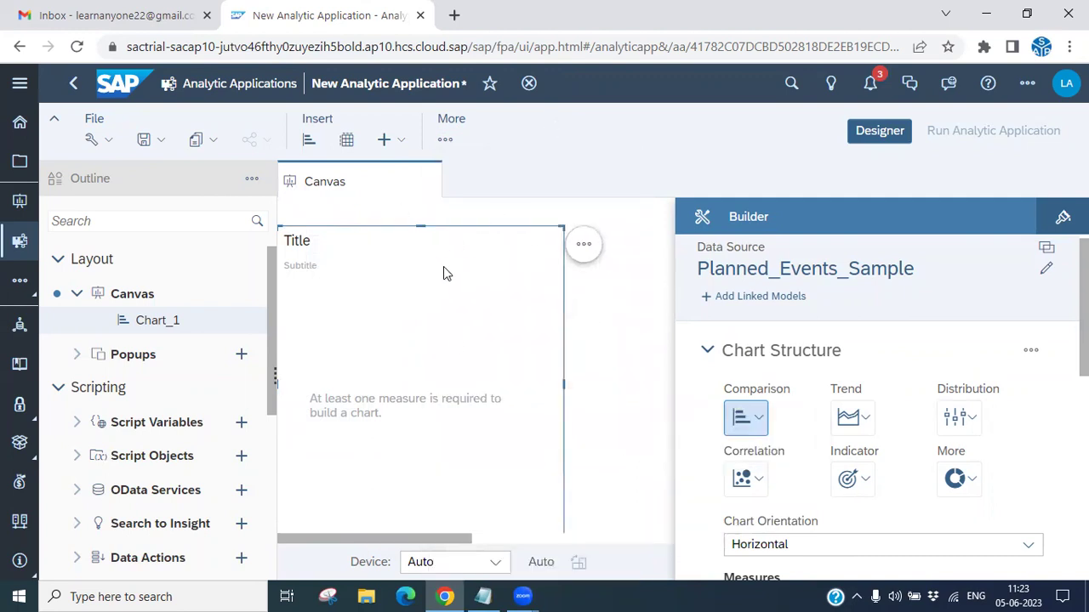
pyautogui.moveTo(430, 542); pyautogui.dragTo(350, 360)
# Preview the canvas at the iPhone 6/7/8, Laptop and iPhone X device sizes and return it to Auto.
pyautogui.click(495, 563)
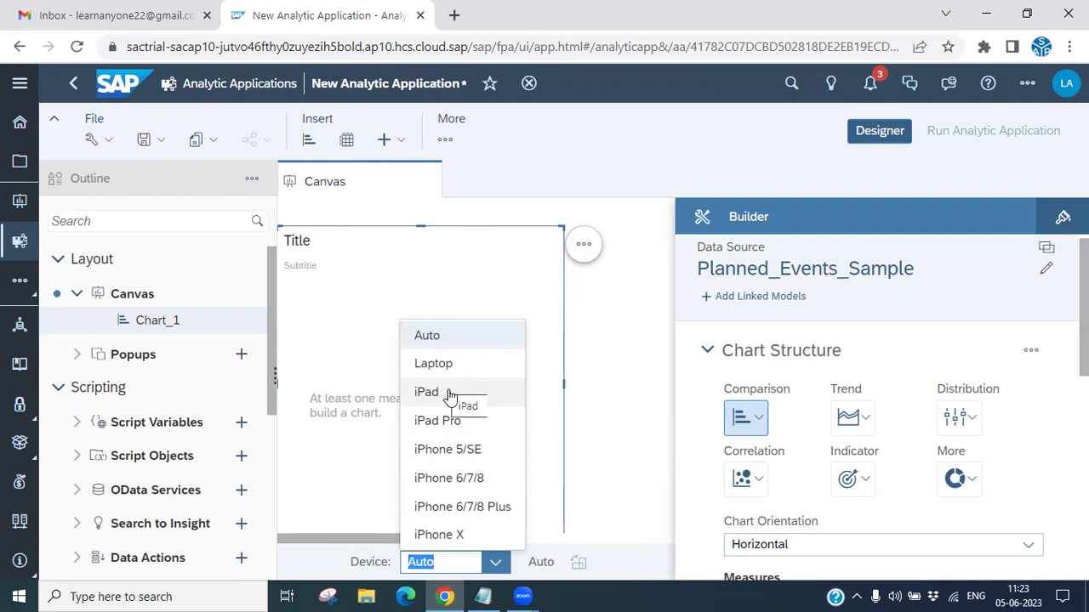
pyautogui.click(466, 479)
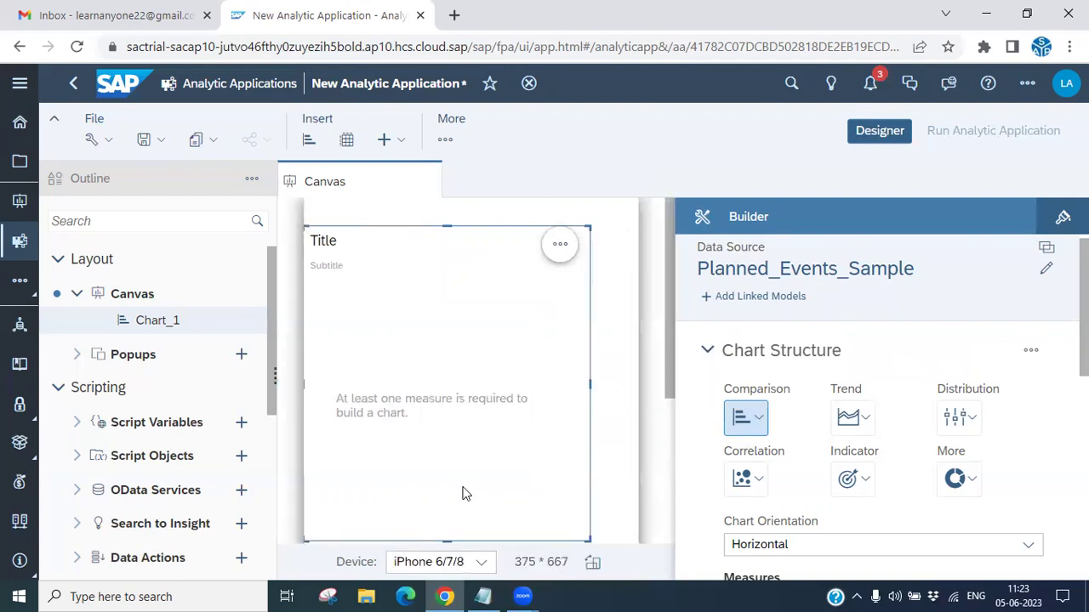
pyautogui.click(468, 561)
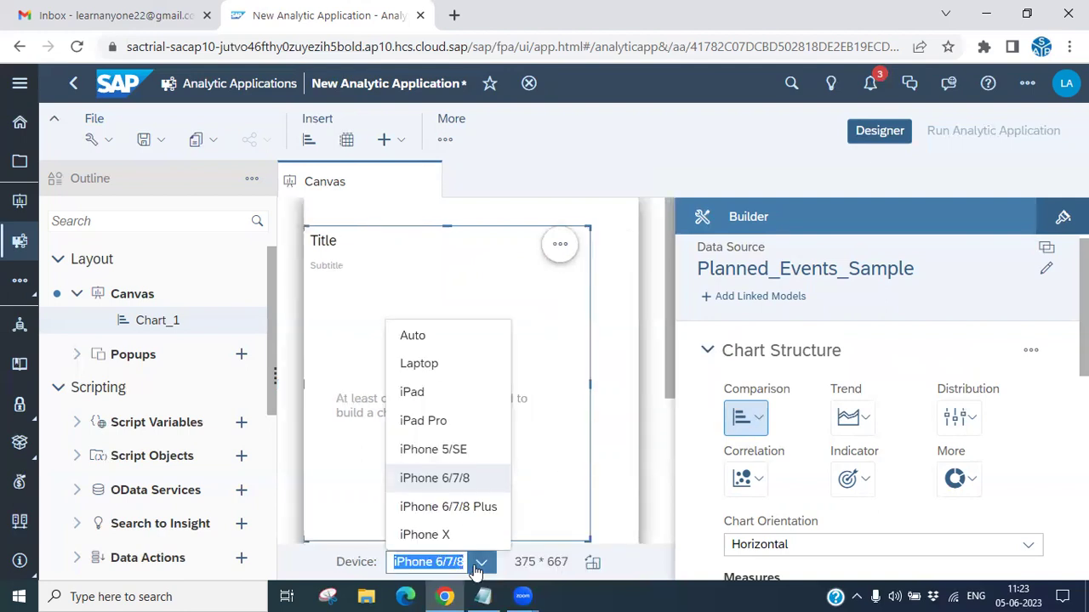
pyautogui.click(423, 364)
pyautogui.click(477, 562)
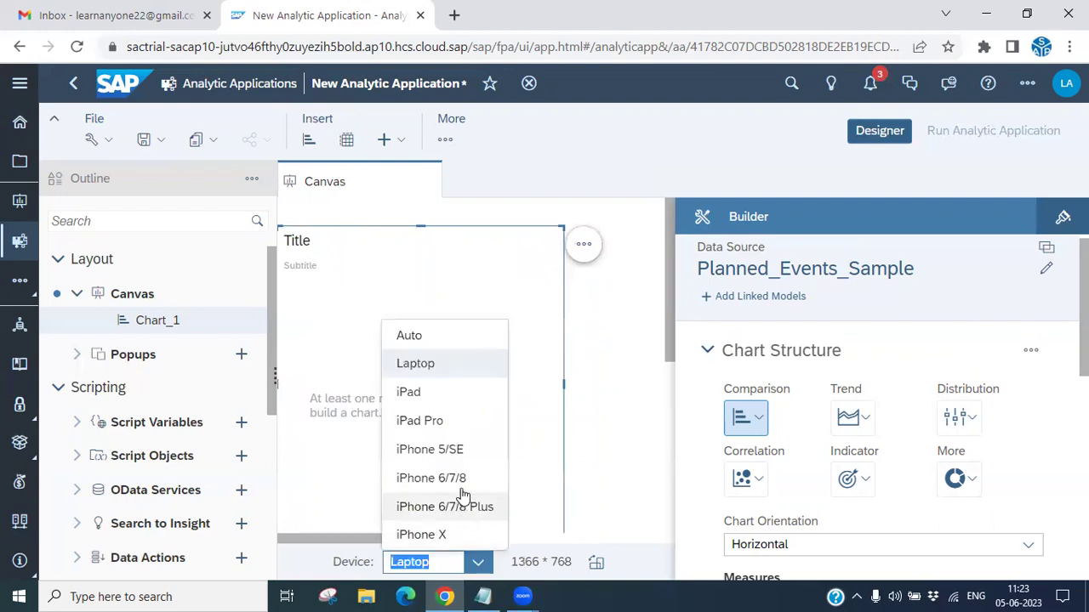
pyautogui.click(417, 534)
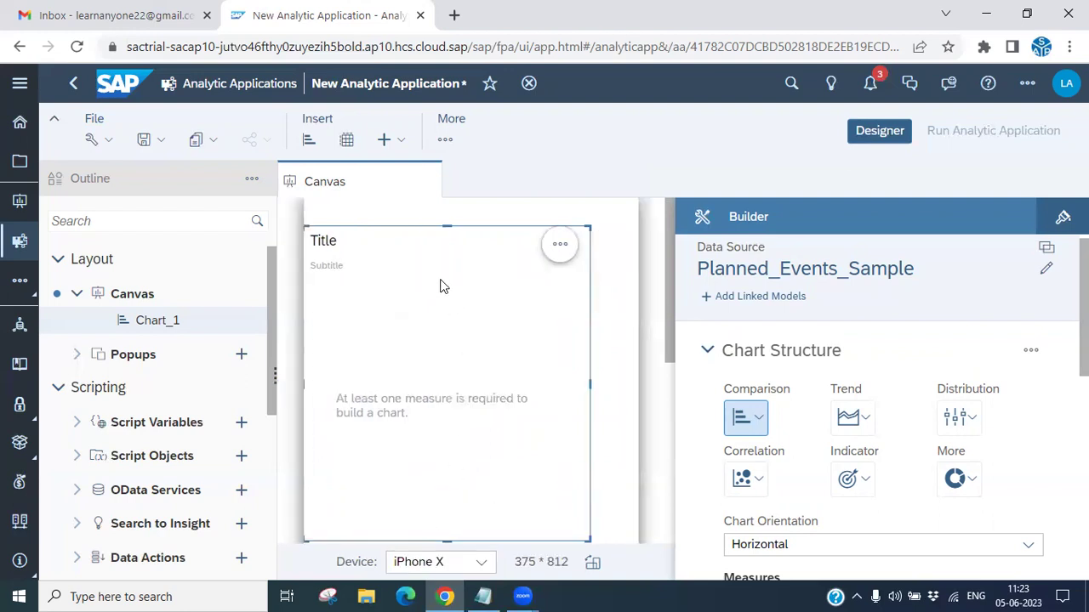
pyautogui.click(479, 561)
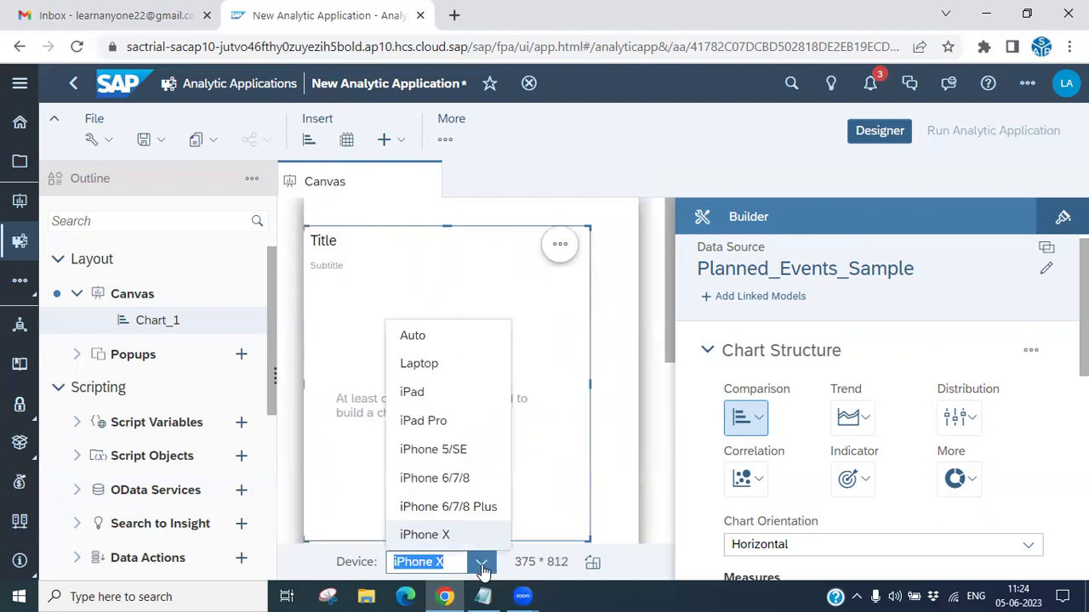
pyautogui.click(415, 338)
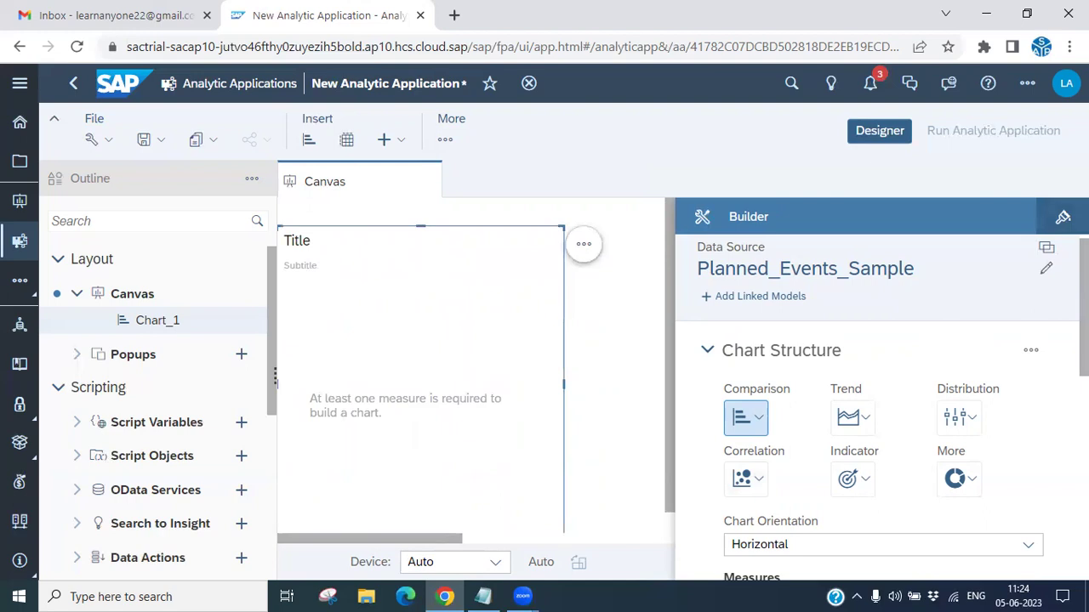
# Review the chart's name, CSS class, size and position in its styling options and set its background color to orange.
pyautogui.click(1062, 217)
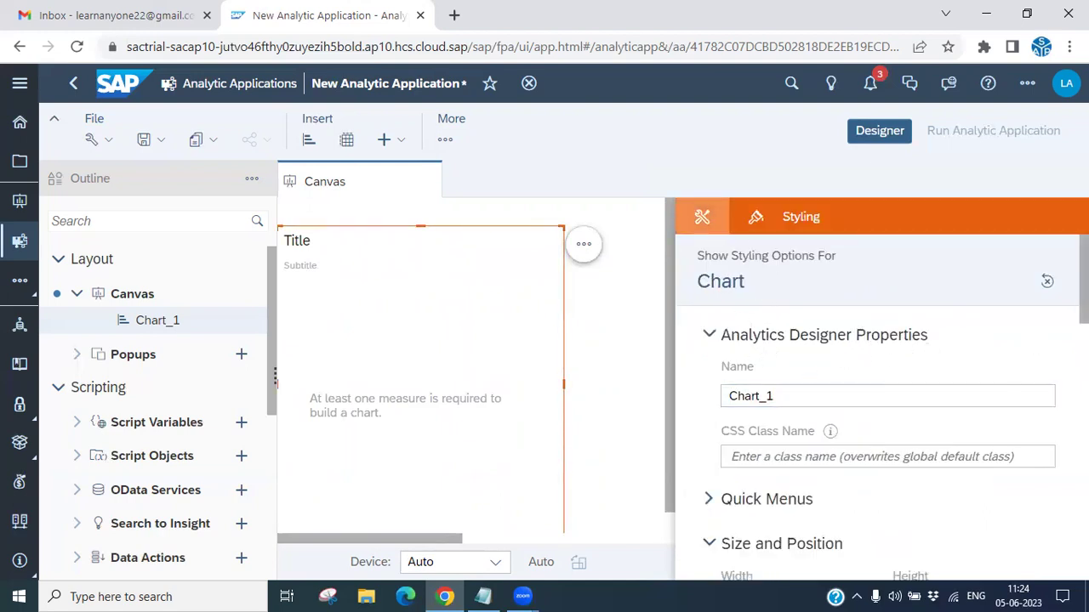
pyautogui.scroll(-1, 831, 317)
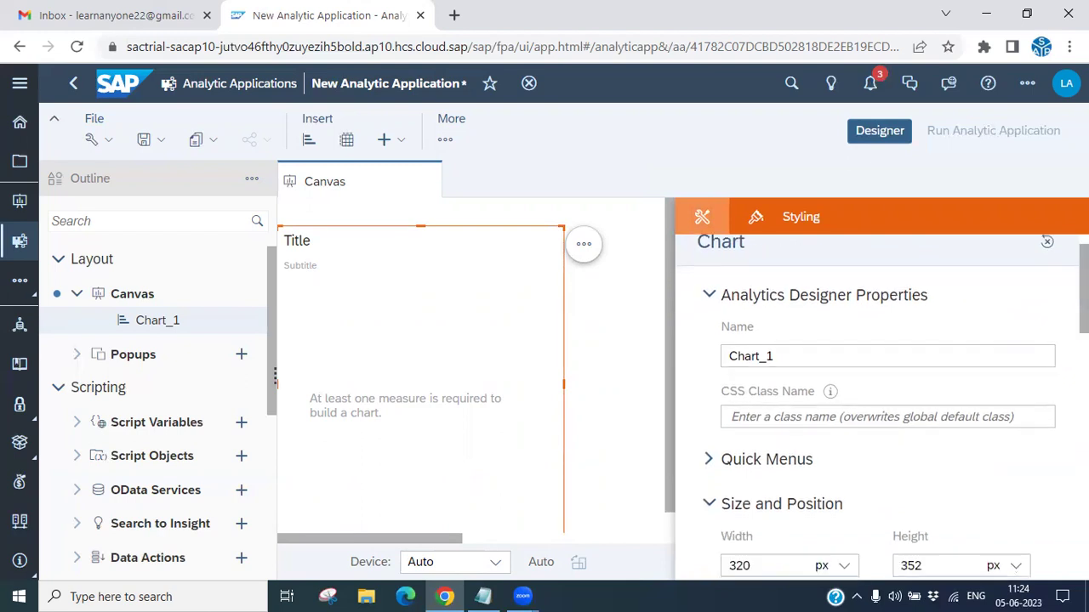
pyautogui.moveTo(831, 318); pyautogui.dragTo(687, 320)
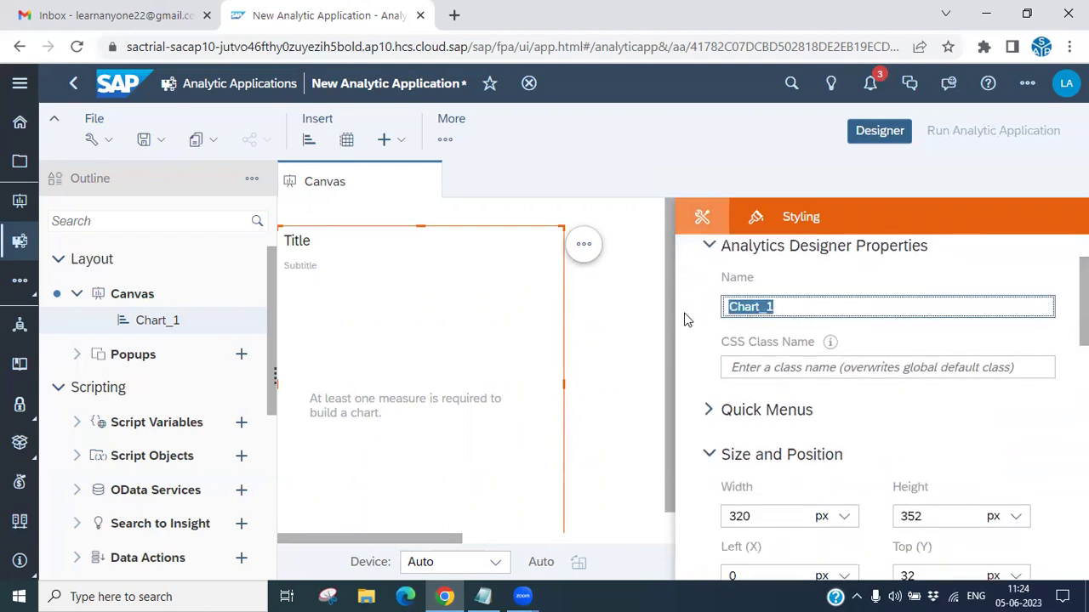
pyautogui.click(798, 367)
pyautogui.scroll(-1, 795, 467)
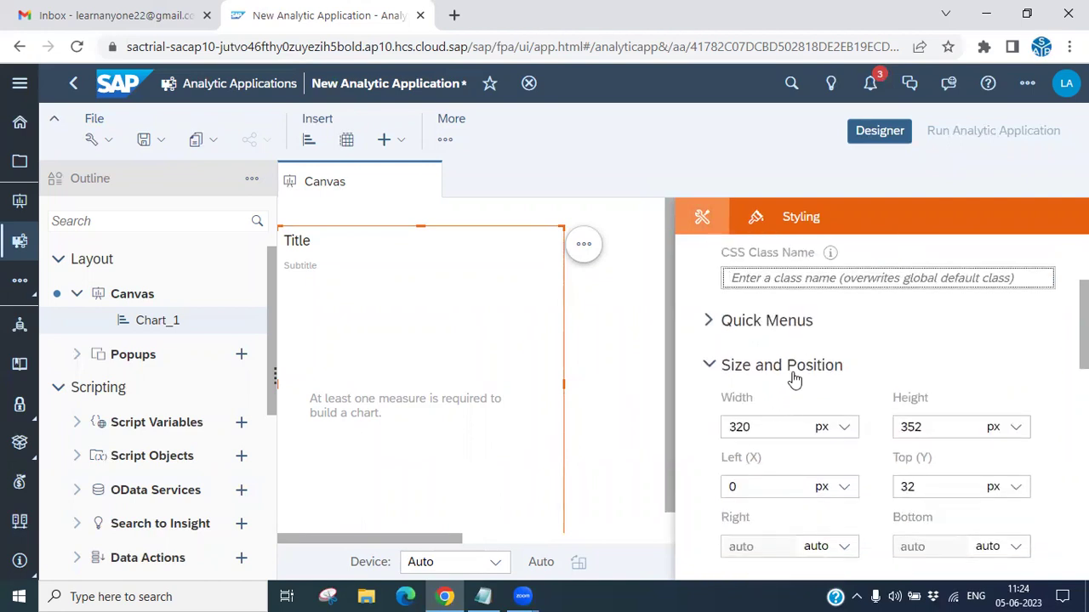
pyautogui.scroll(-4, 794, 380)
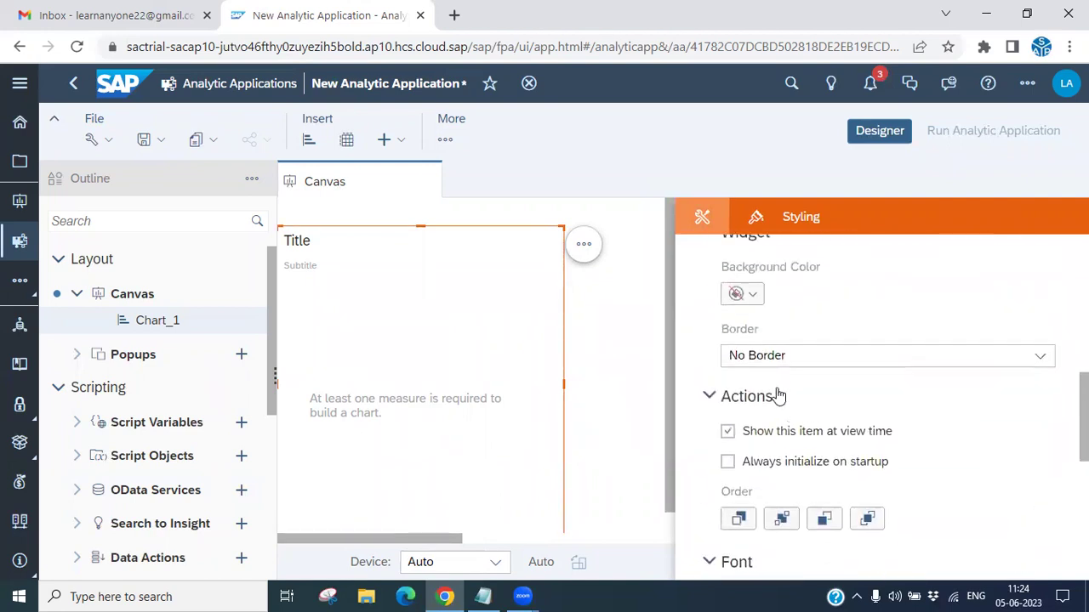
pyautogui.click(741, 294)
pyautogui.click(784, 325)
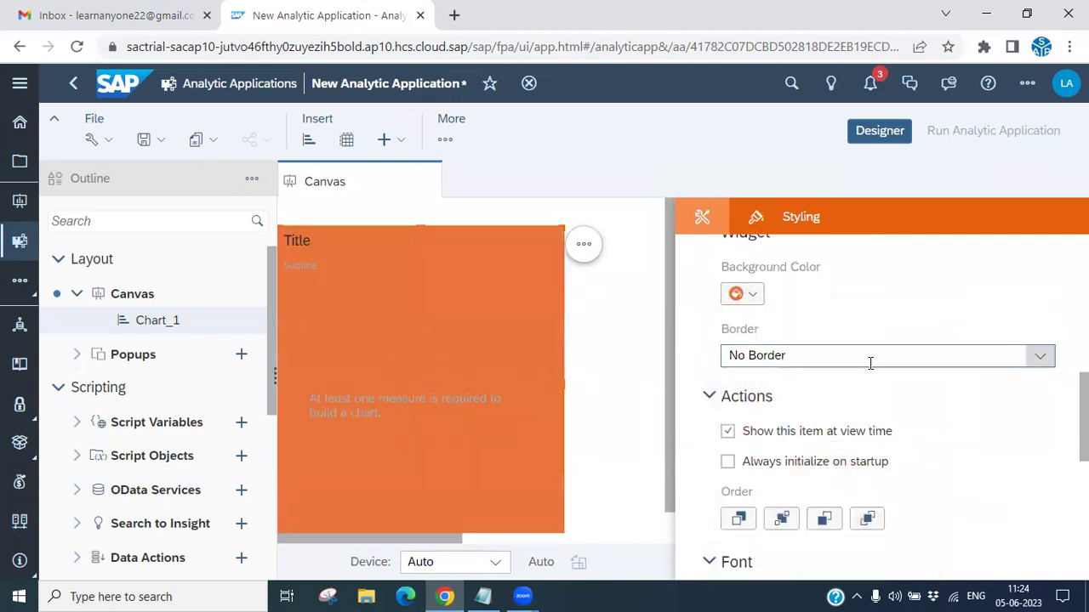
# Give the chart Left and Right Borders with a line width of 8.
pyautogui.click(1037, 364)
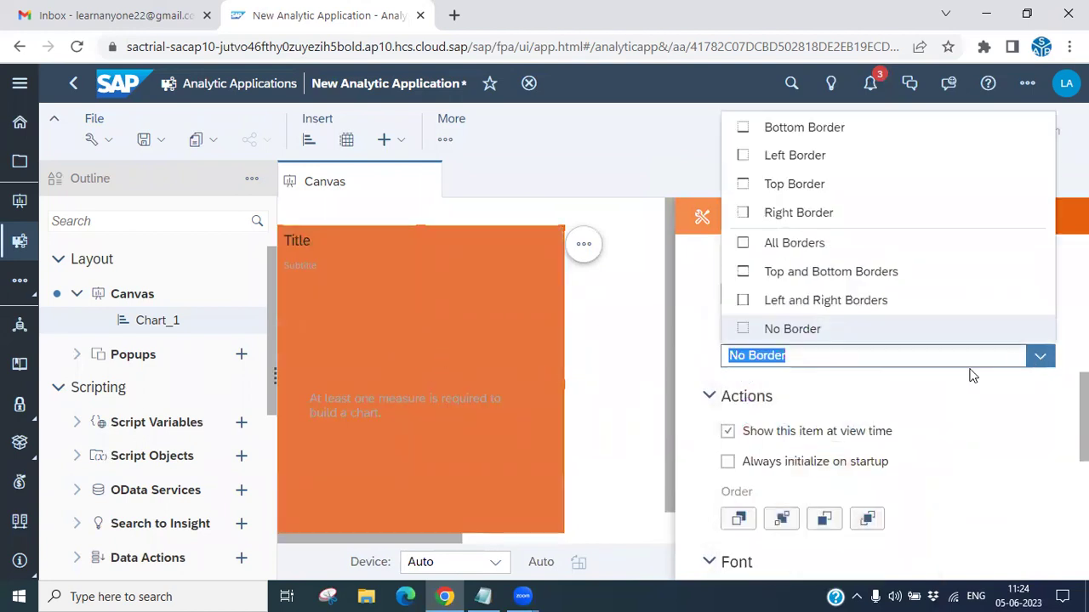
pyautogui.click(800, 307)
pyautogui.click(944, 417)
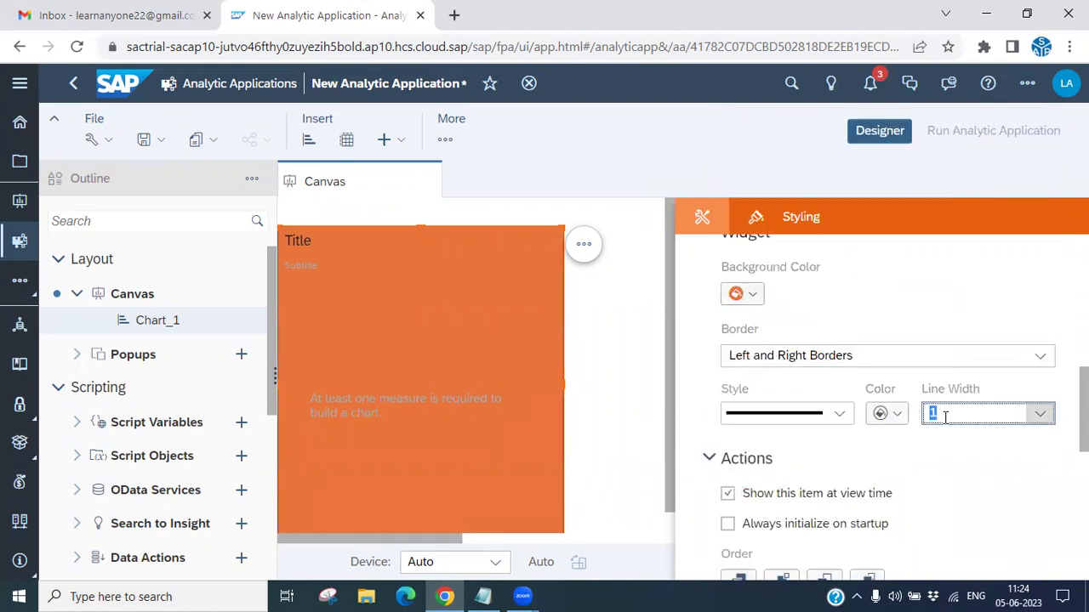
pyautogui.click(973, 387)
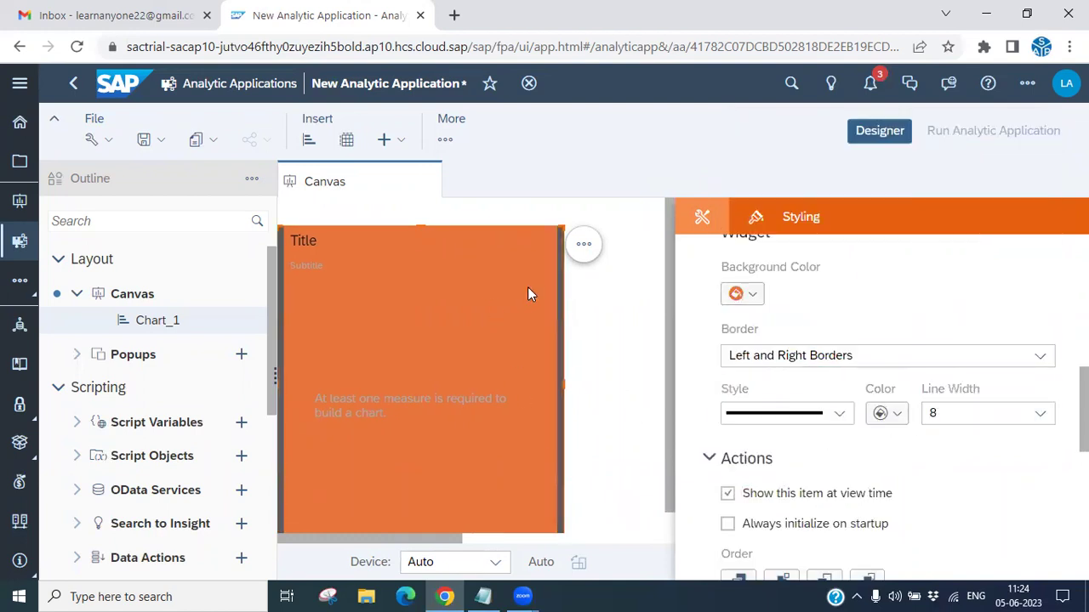
# Change the font color of all text in the chart to purple and deselect the chart.
pyautogui.scroll(-3, 959, 489)
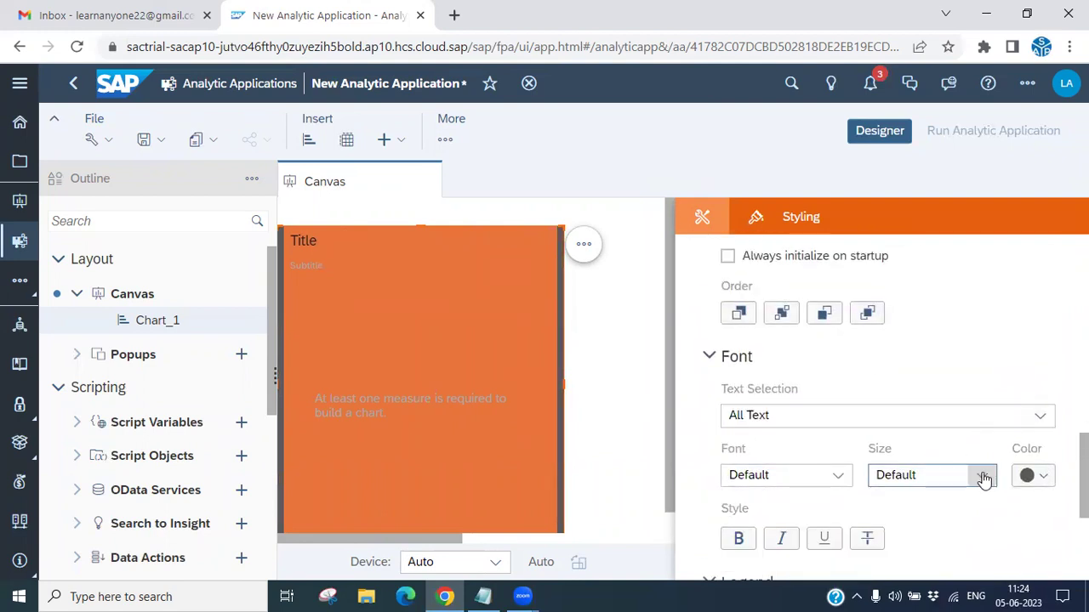
pyautogui.click(1026, 476)
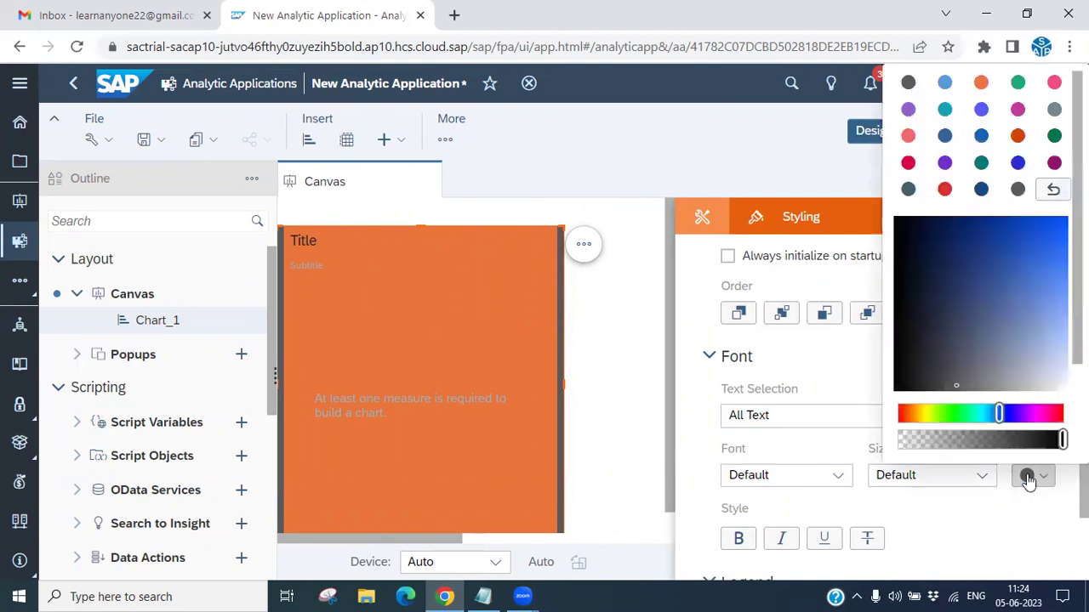
pyautogui.click(944, 162)
pyautogui.scroll(-3, 914, 485)
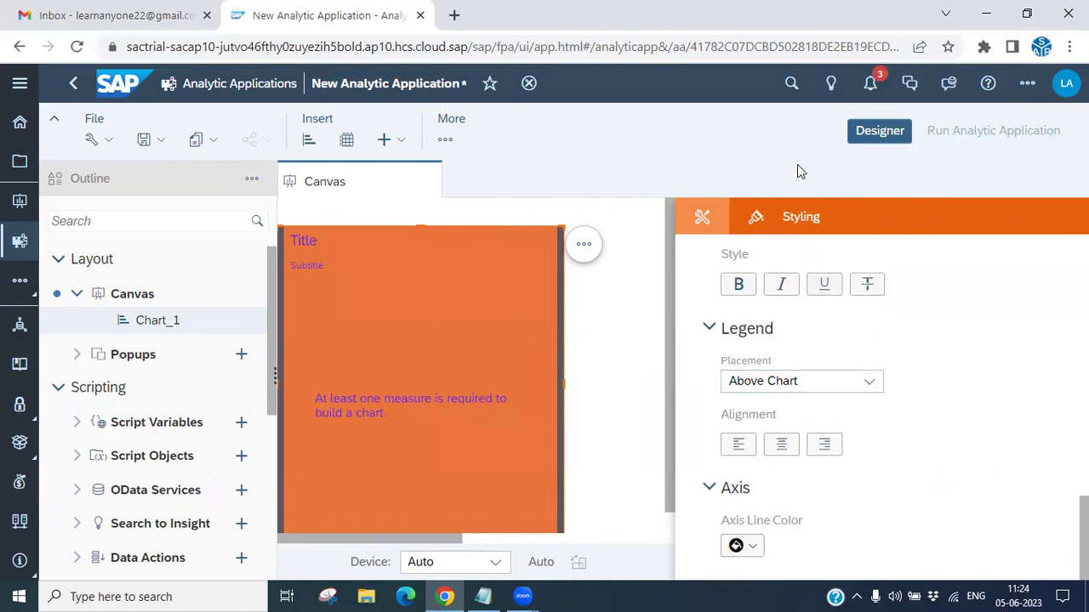
pyautogui.click(626, 327)
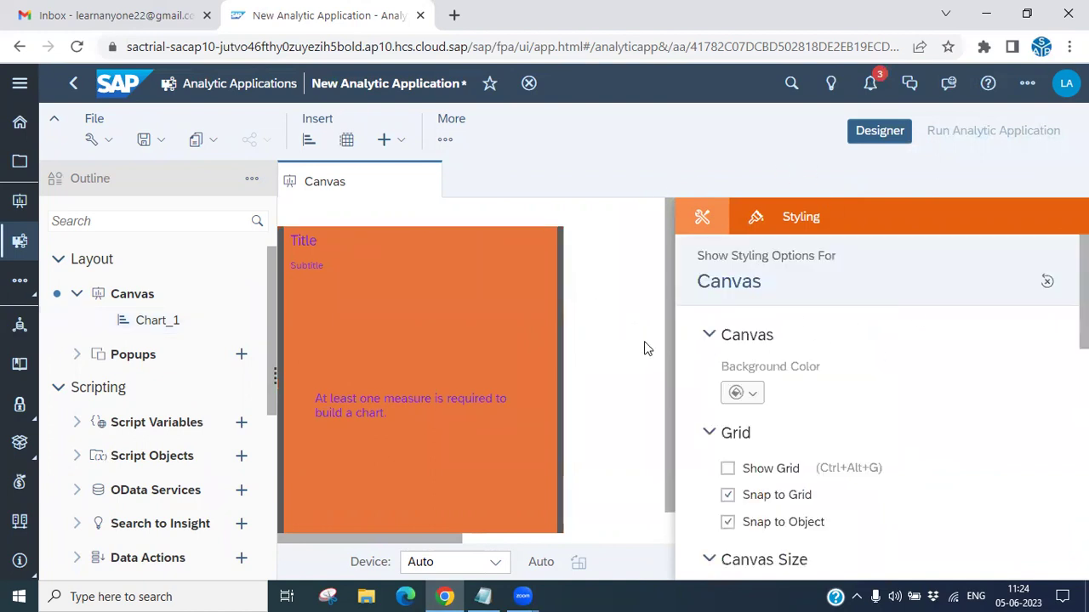
# Insert five more charts on the canvas and show the designer options for the newest one.
pyautogui.click(445, 139)
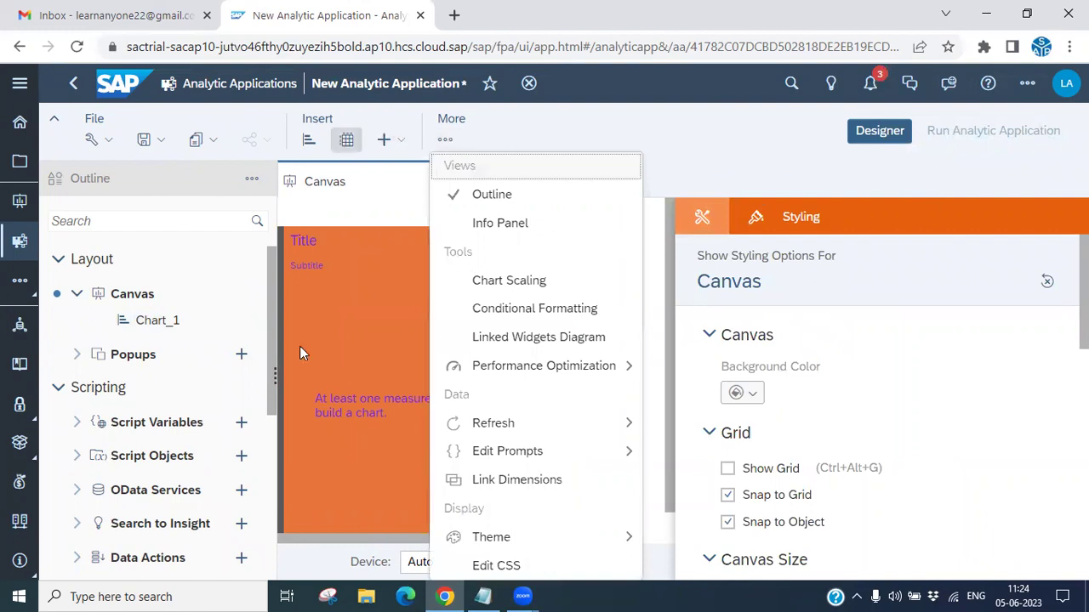
pyautogui.click(344, 539)
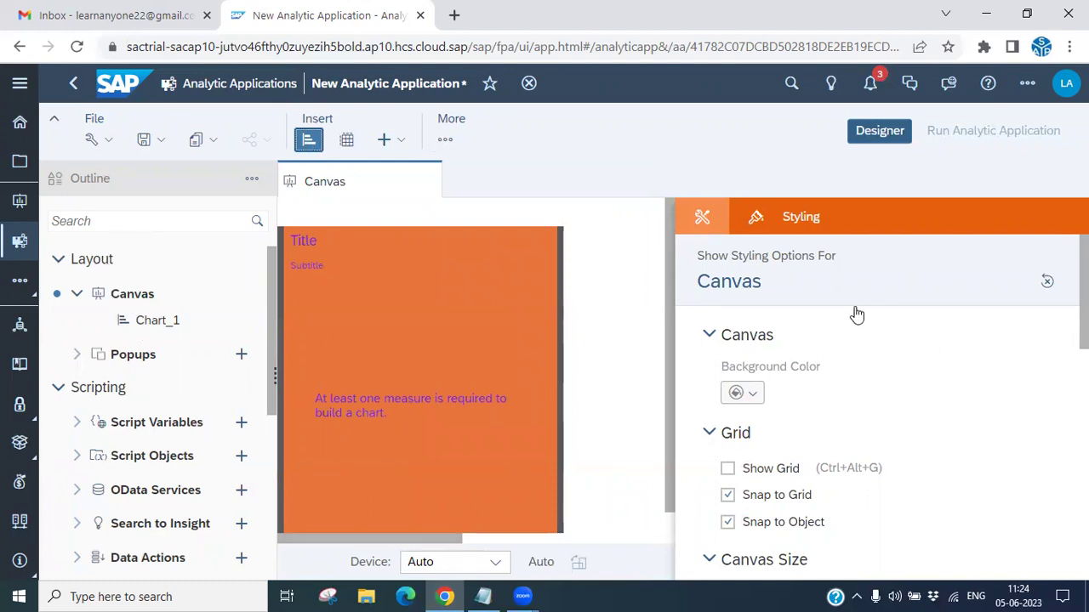
pyautogui.click(876, 136)
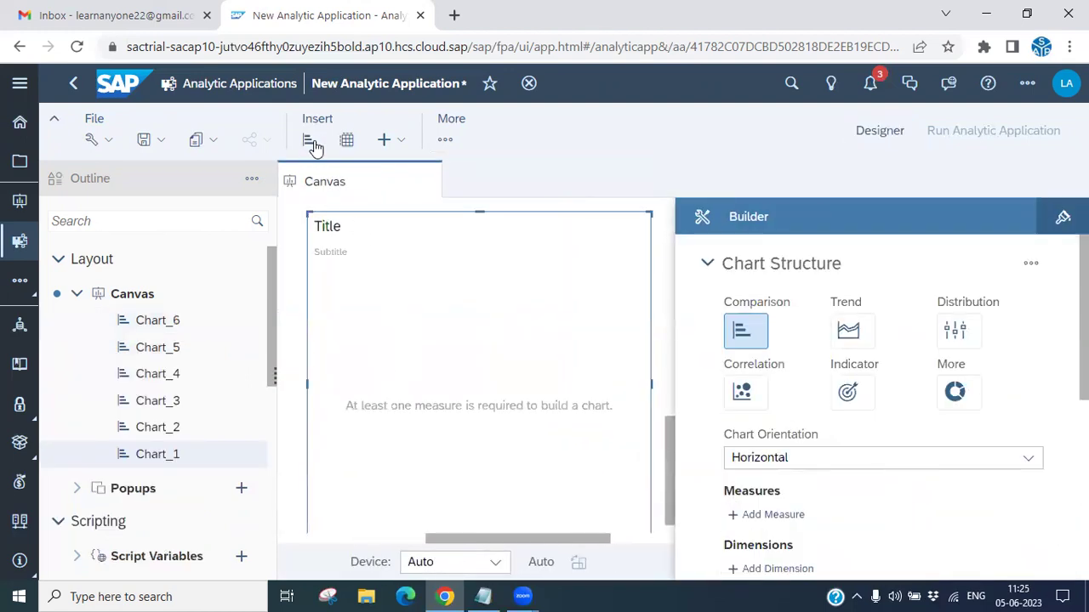
pyautogui.click(308, 141)
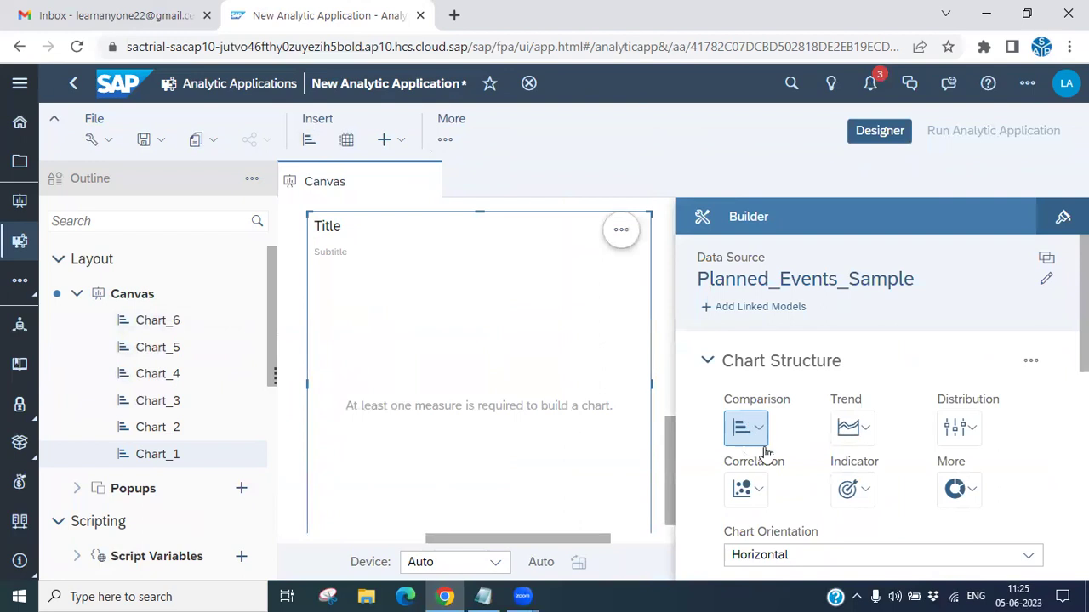
# Keep the newest chart's type as Bar/Column and add the No of Events for 2016 measure to it.
pyautogui.click(747, 444)
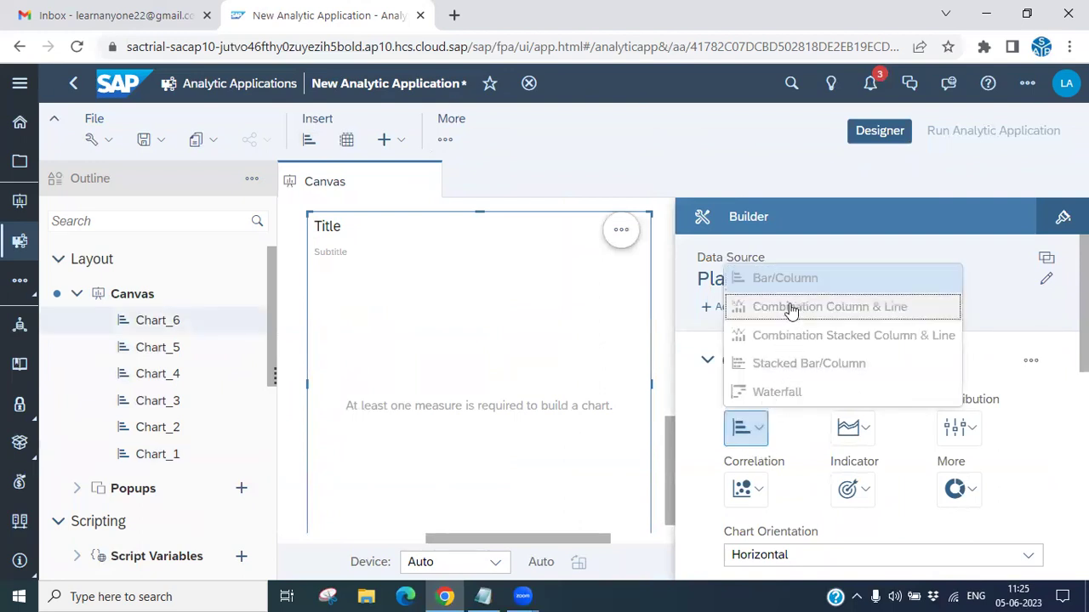
pyautogui.click(790, 278)
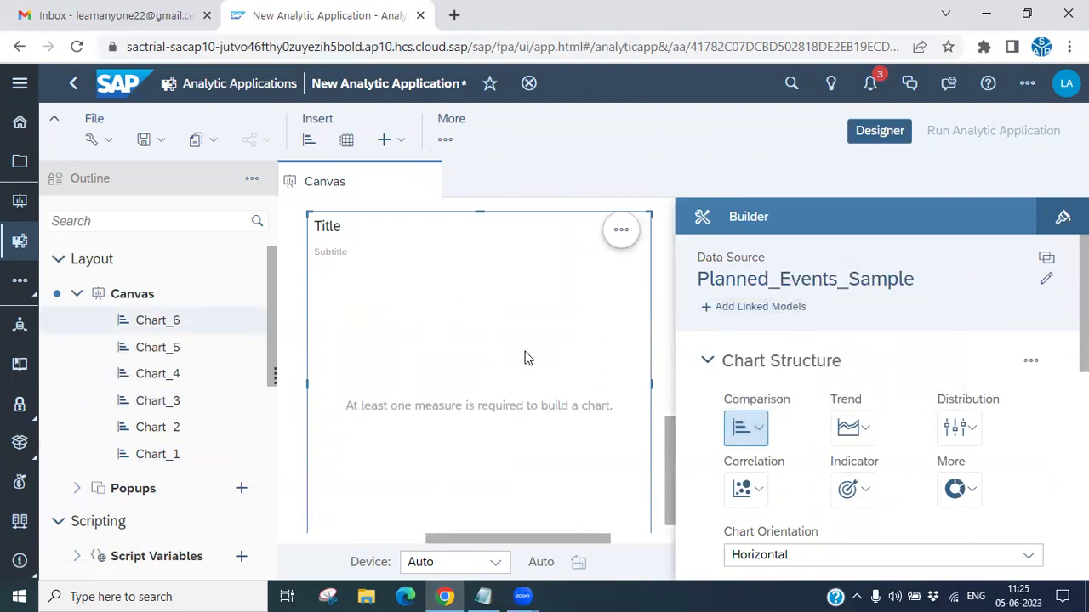
pyautogui.scroll(-2, 853, 417)
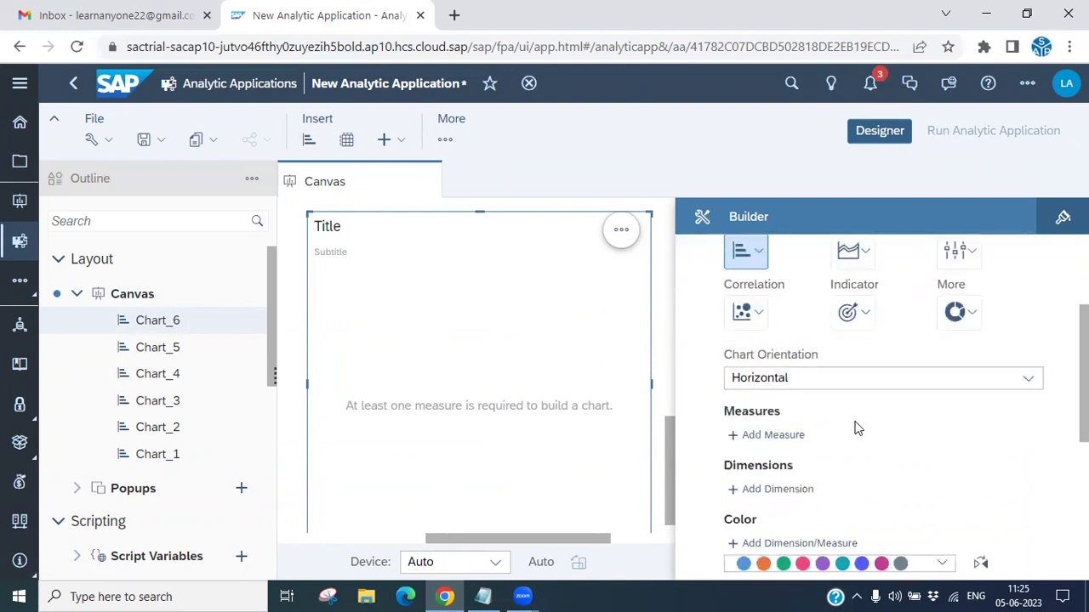
pyautogui.scroll(-3, 786, 376)
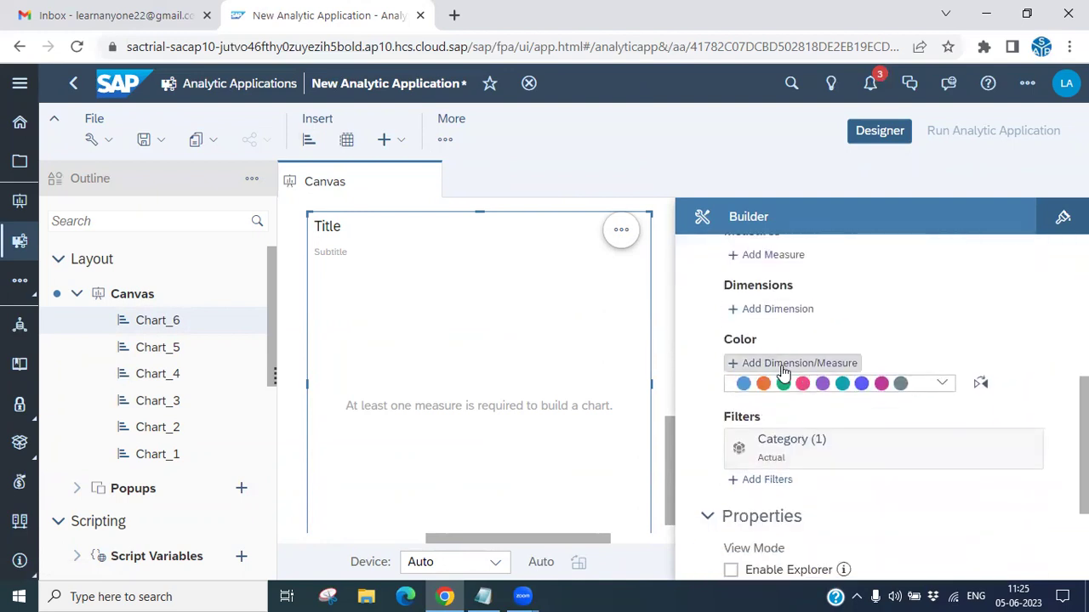
pyautogui.scroll(2, 782, 362)
pyautogui.click(773, 345)
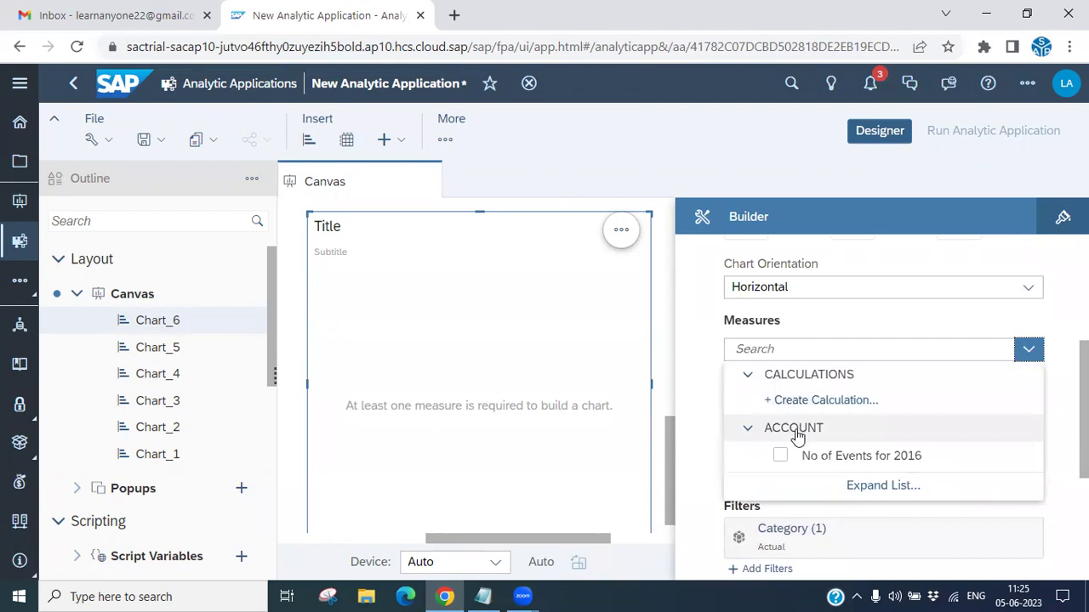
pyautogui.click(808, 465)
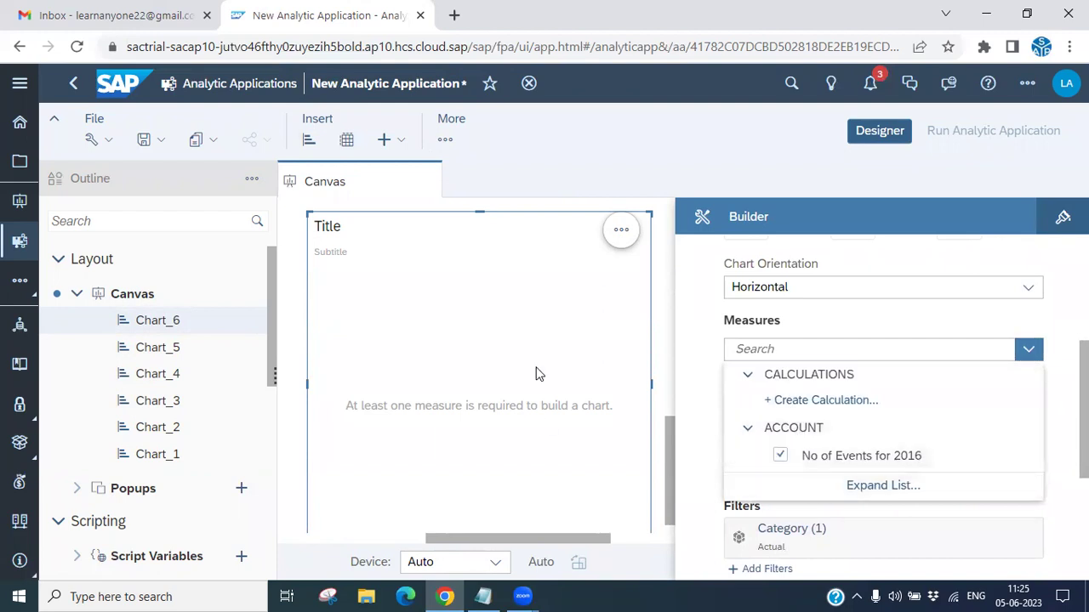
pyautogui.click(623, 237)
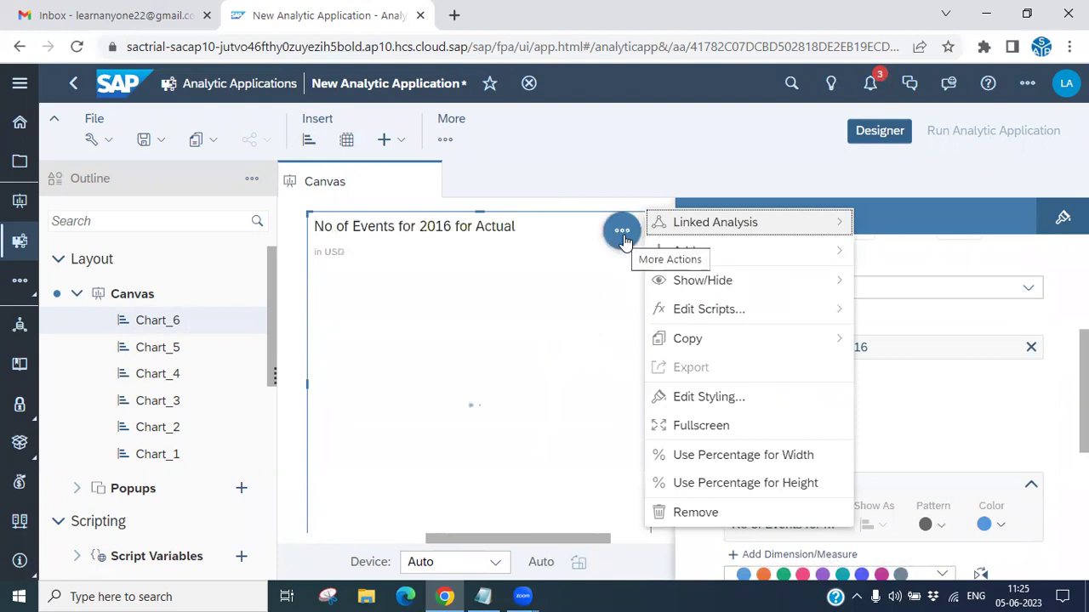
pyautogui.click(623, 234)
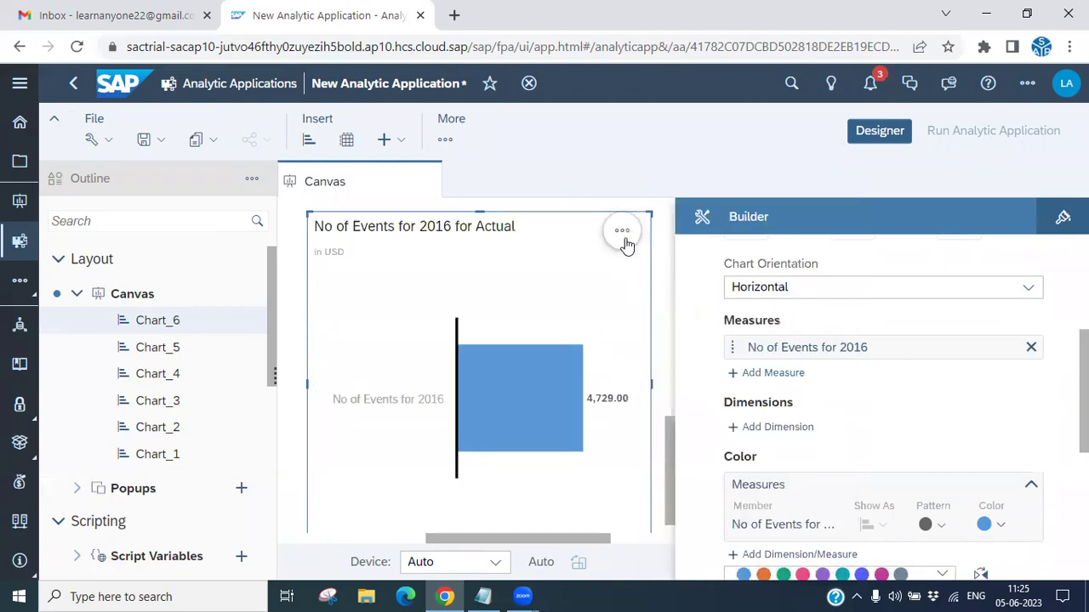
# Examine the Linked Analysis, Compare To and Show/Hide options of Chart_6 and open its onSelect script for editing.
pyautogui.click(623, 235)
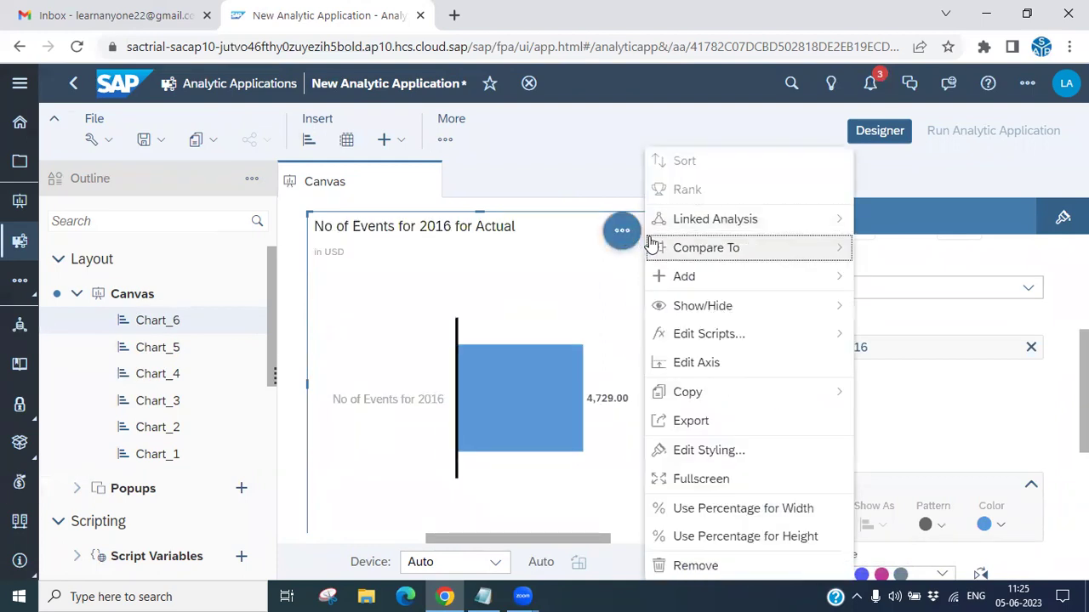
pyautogui.moveTo(695, 229)
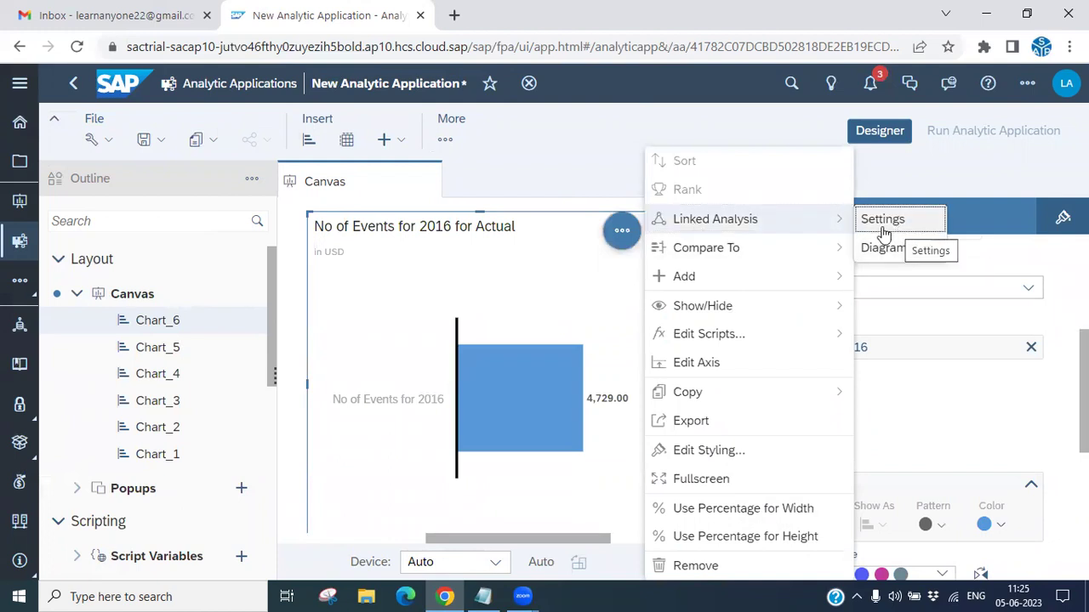
pyautogui.moveTo(716, 255)
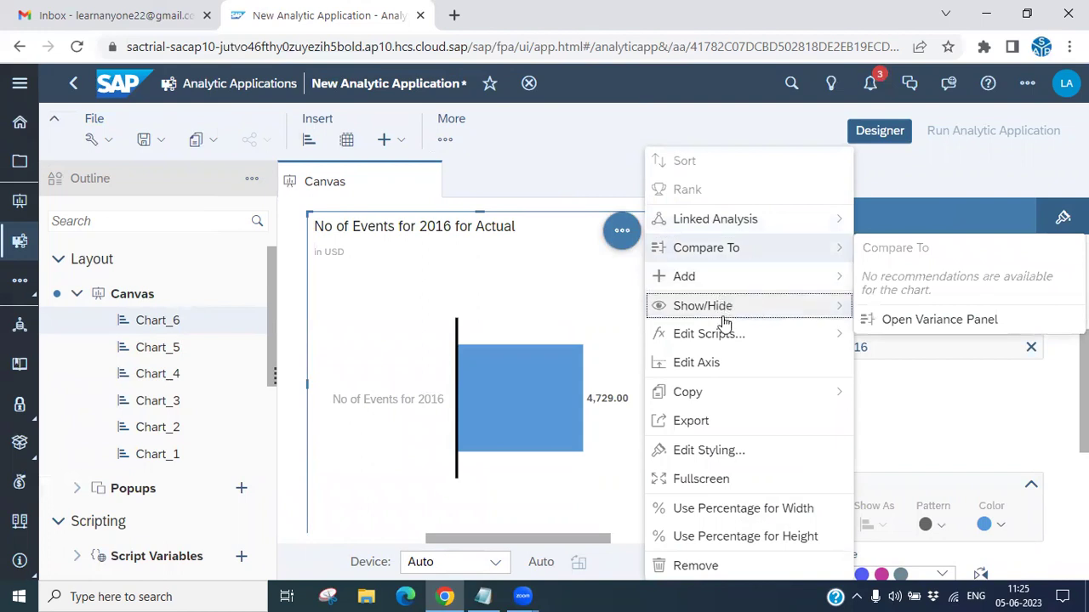
pyautogui.moveTo(719, 312)
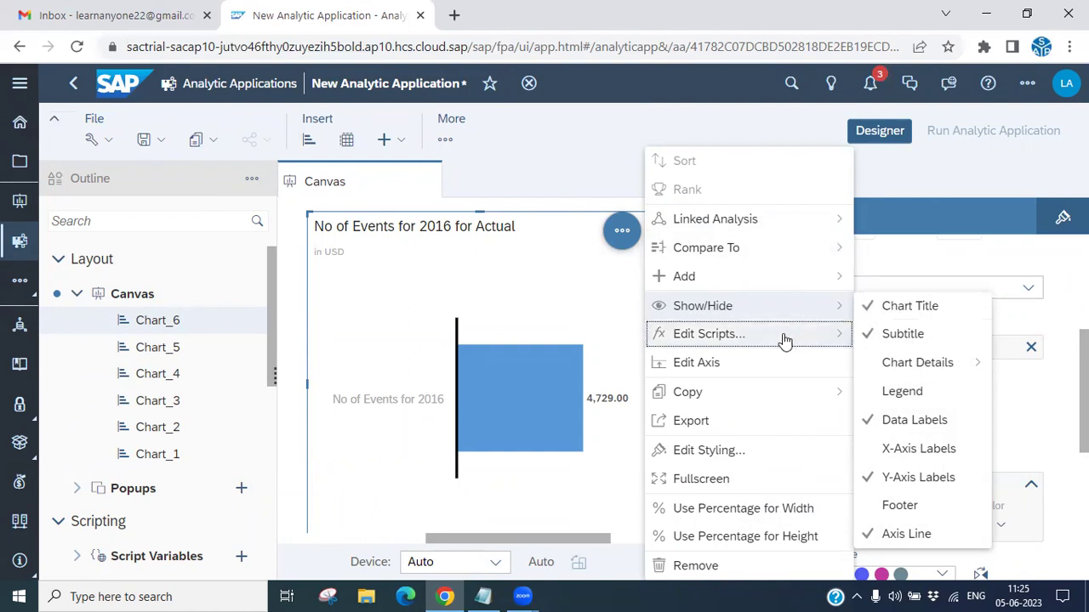
pyautogui.moveTo(745, 342)
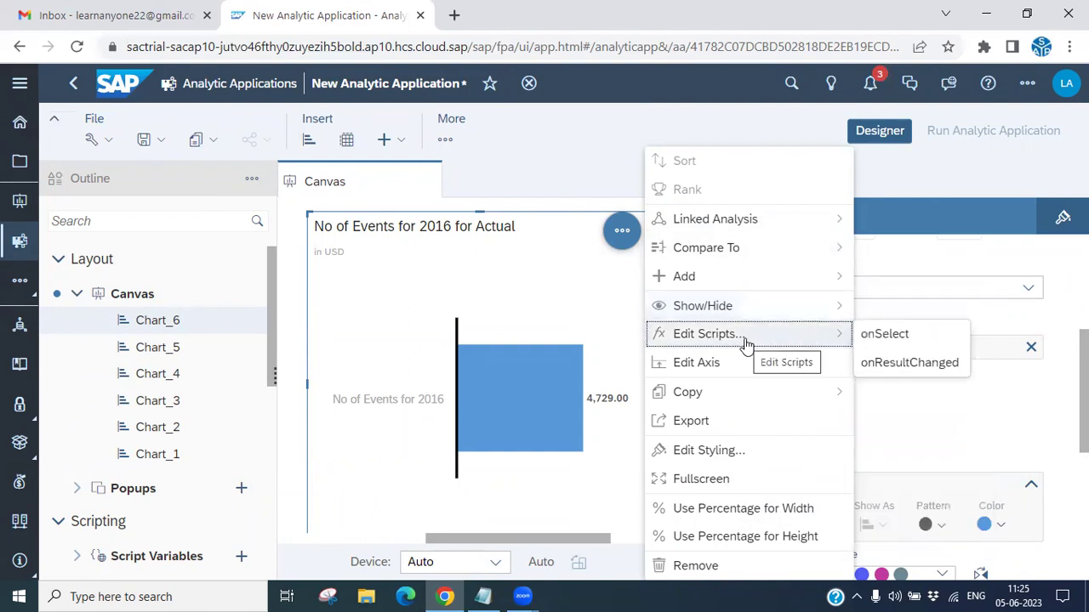
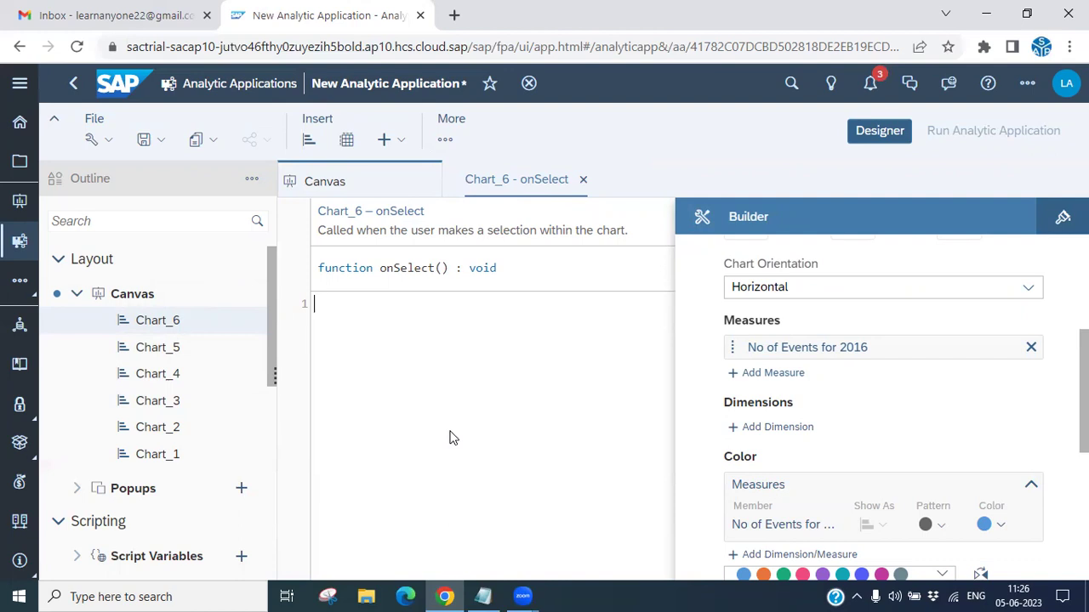
# Collapse the Canvas node to examine the component types under Scripting in the outline, and minimize the browser window.
pyautogui.click(76, 293)
pyautogui.scroll(-2, 140, 408)
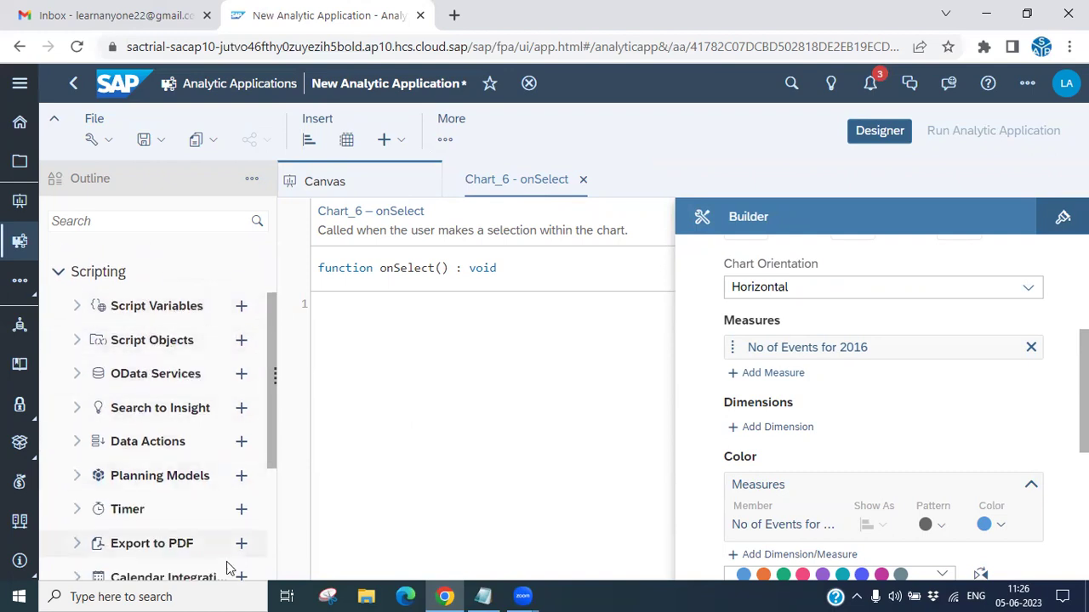
pyautogui.moveTo(271, 362); pyautogui.dragTo(266, 476)
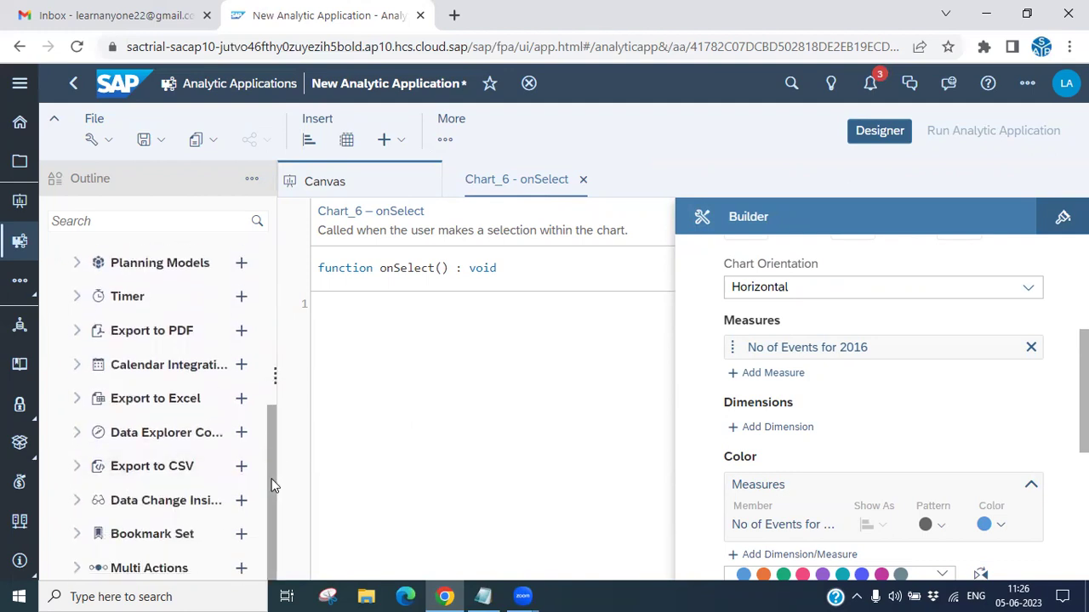
pyautogui.moveTo(271, 514); pyautogui.dragTo(270, 327)
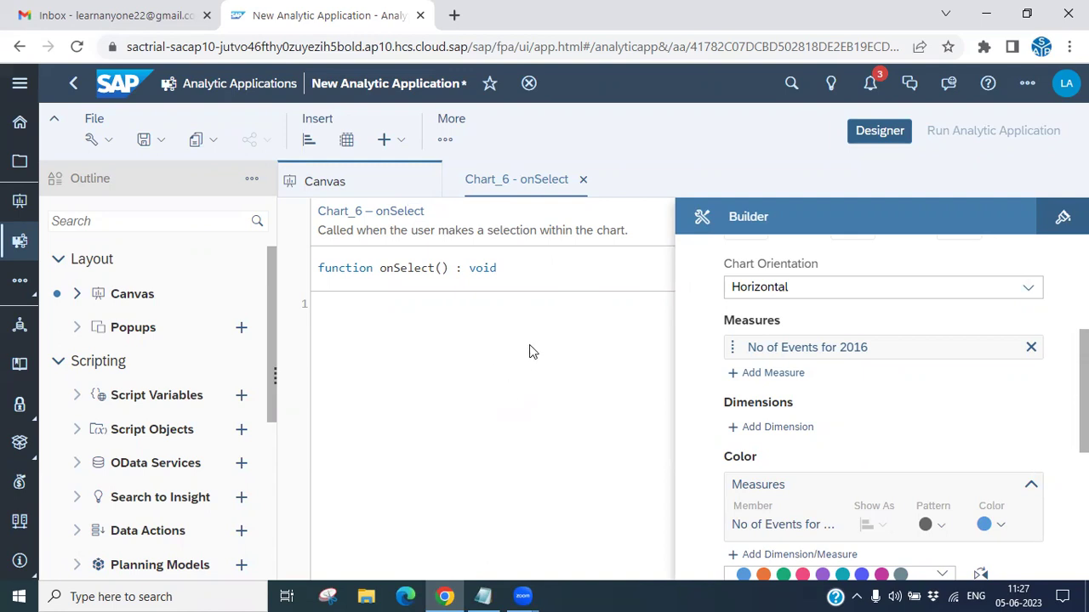
pyautogui.click(992, 13)
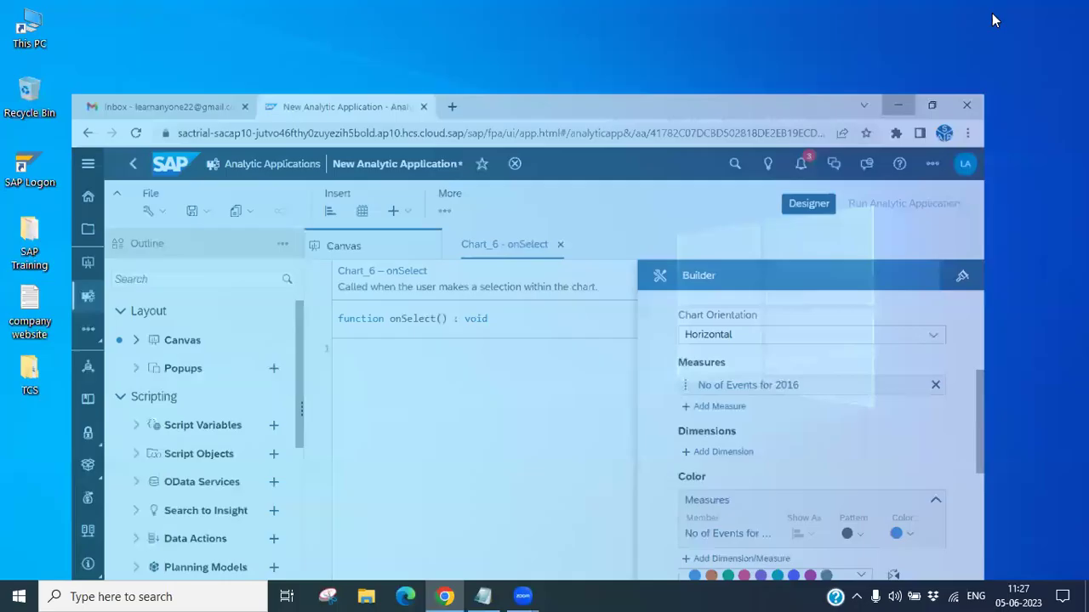